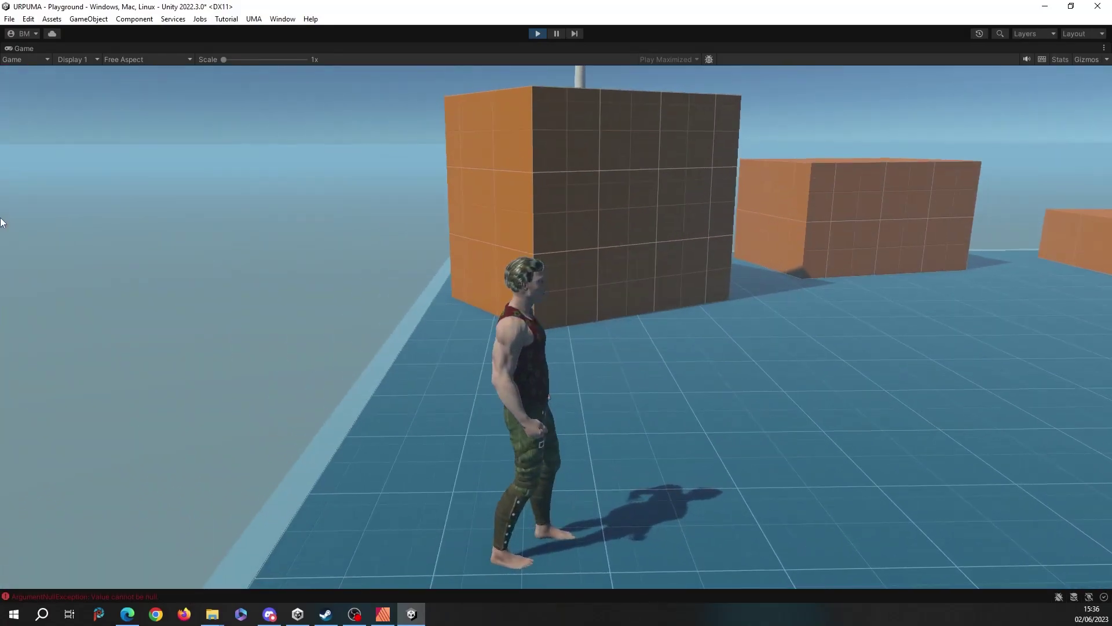
# - Test the clothed UMA character in play mode by running around the playground, jumping and climbing the stairs
pyautogui.press('w')
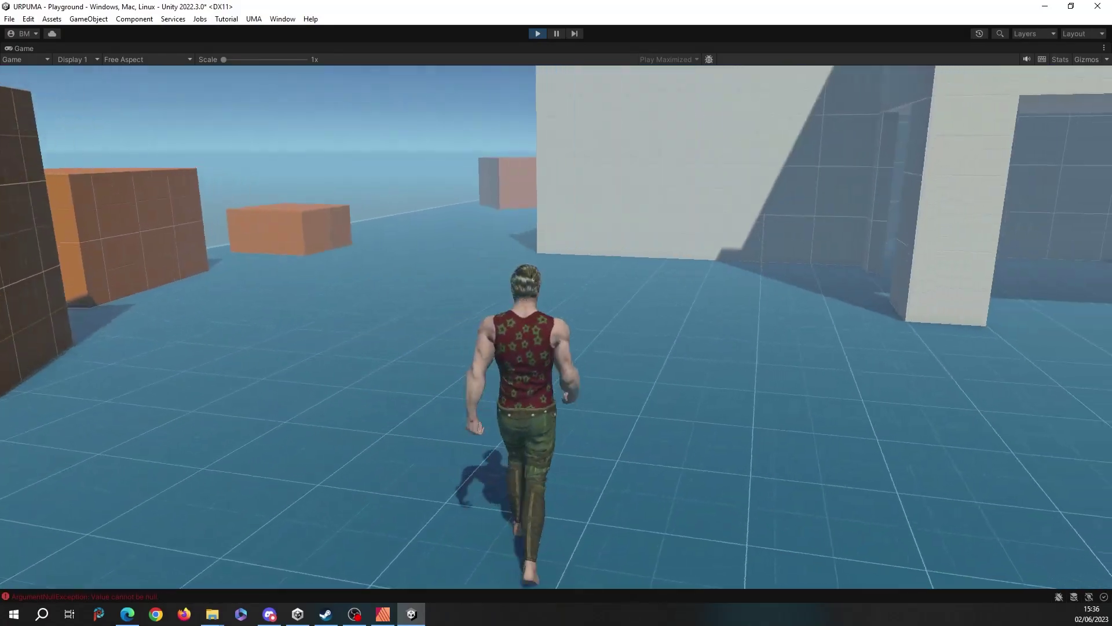
pyautogui.press('d')
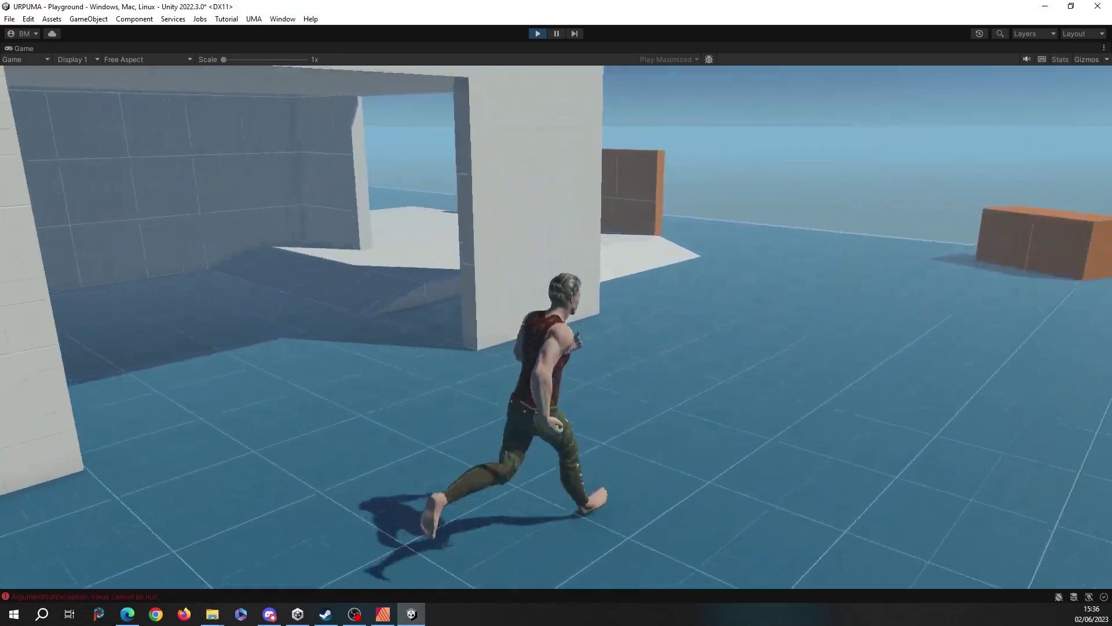
pyautogui.press('space')
pyautogui.press('w')
pyautogui.press('w')
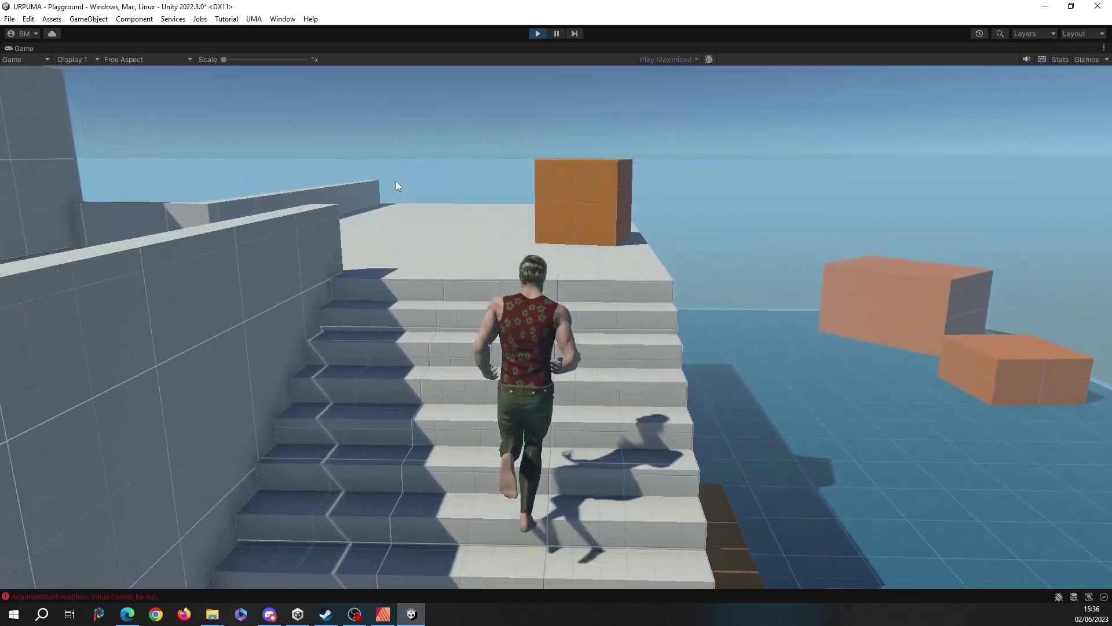
pyautogui.press('w')
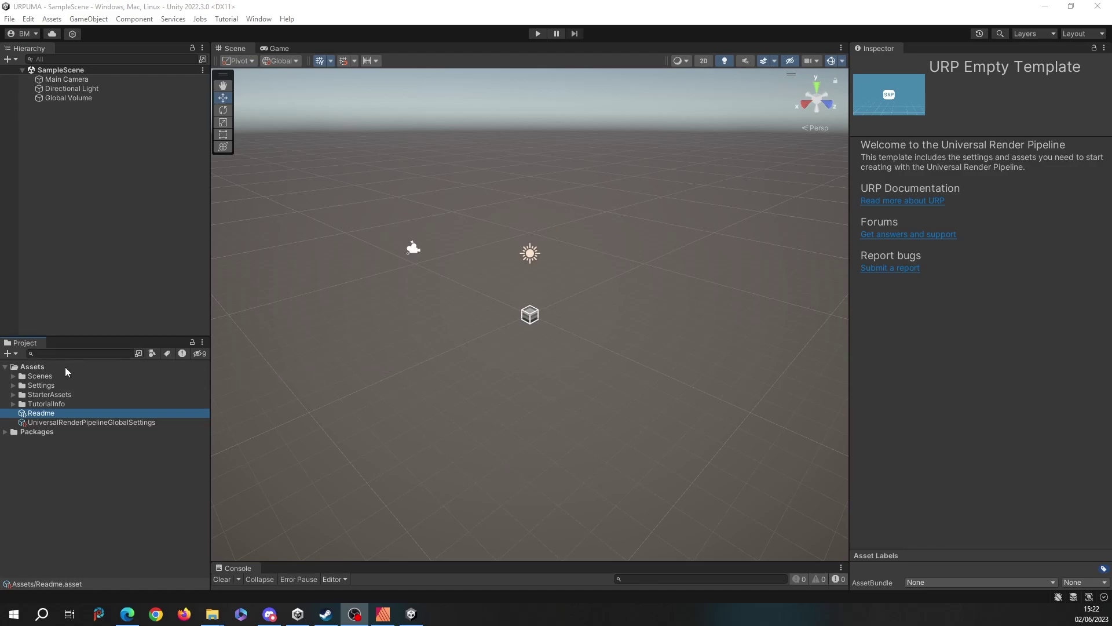
# - Examine the StarterAssets folder contents and the Starter Assets - Third Person Character Controller page in the browser's Unity Asset Store, returning to Unity
pyautogui.click(12, 395)
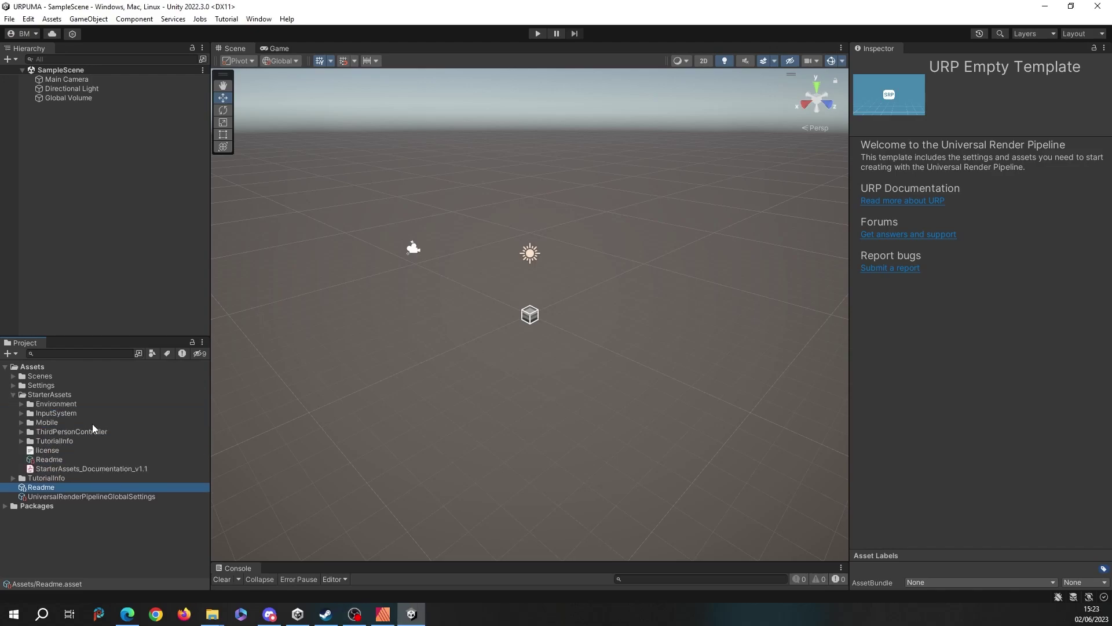
pyautogui.click(127, 614)
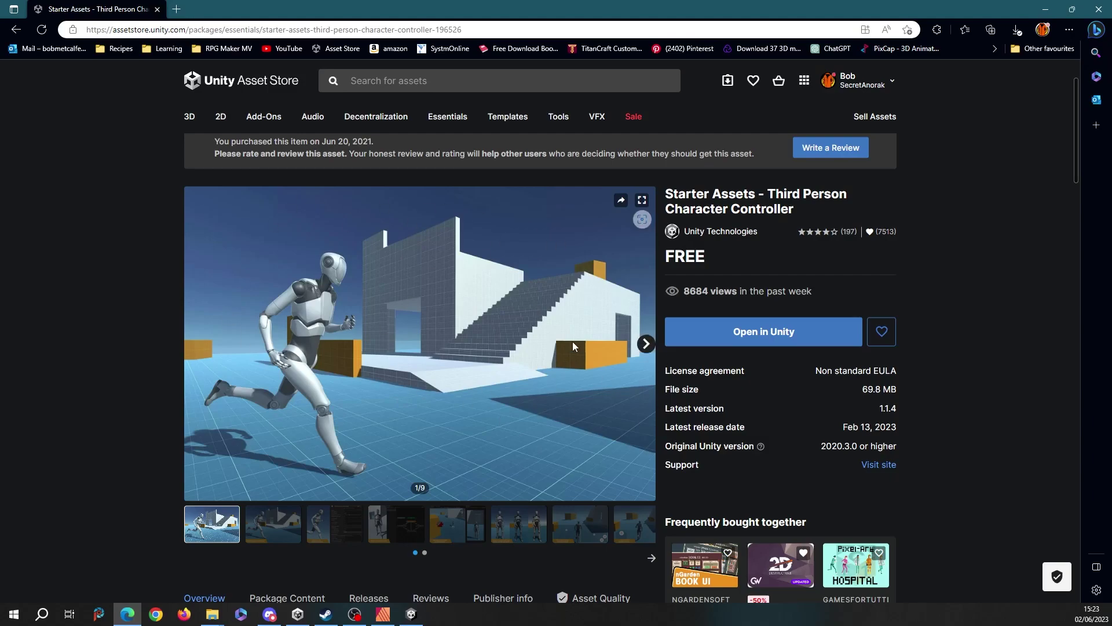
pyautogui.click(412, 614)
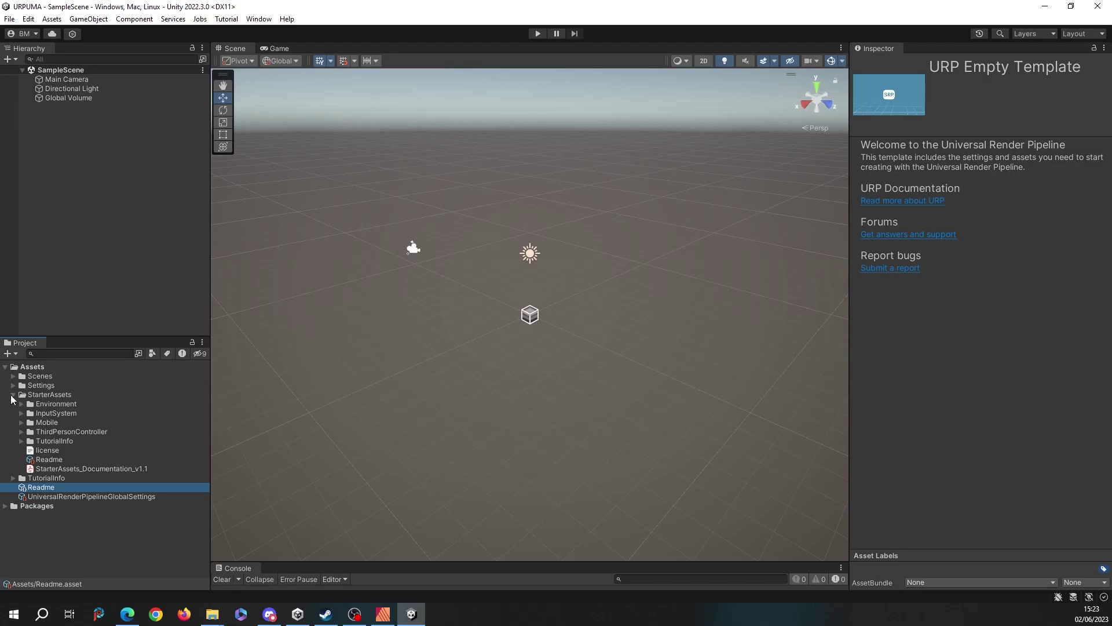
pyautogui.click(13, 396)
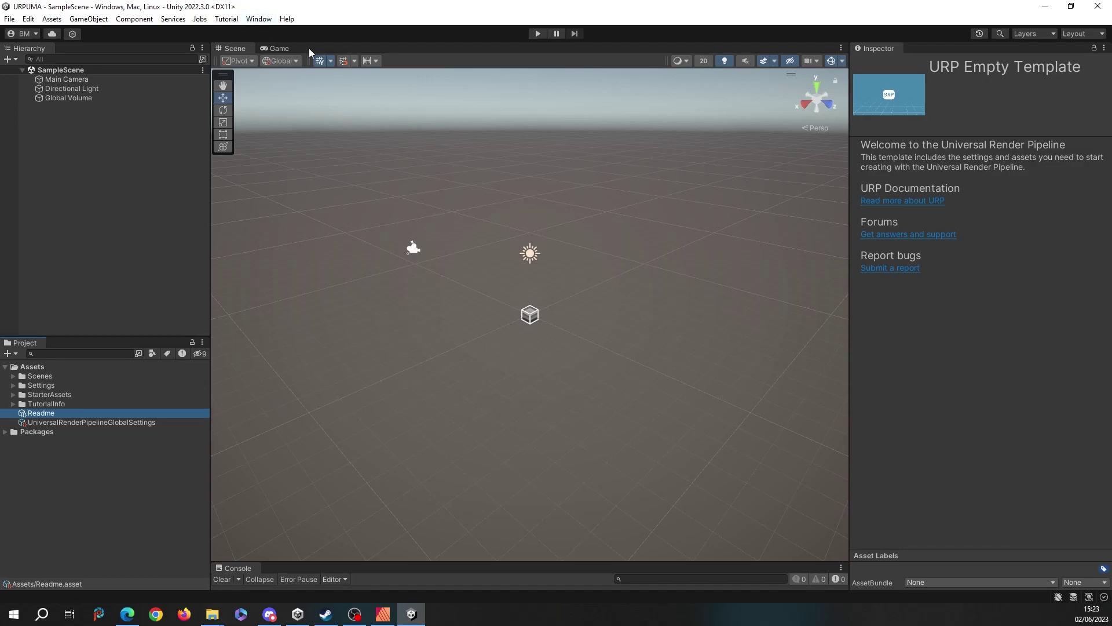
# - Search the Package Manager for "uma 2" and import the UMA 2 - Unity Multipurpose Avatar package into the project
pyautogui.click(259, 19)
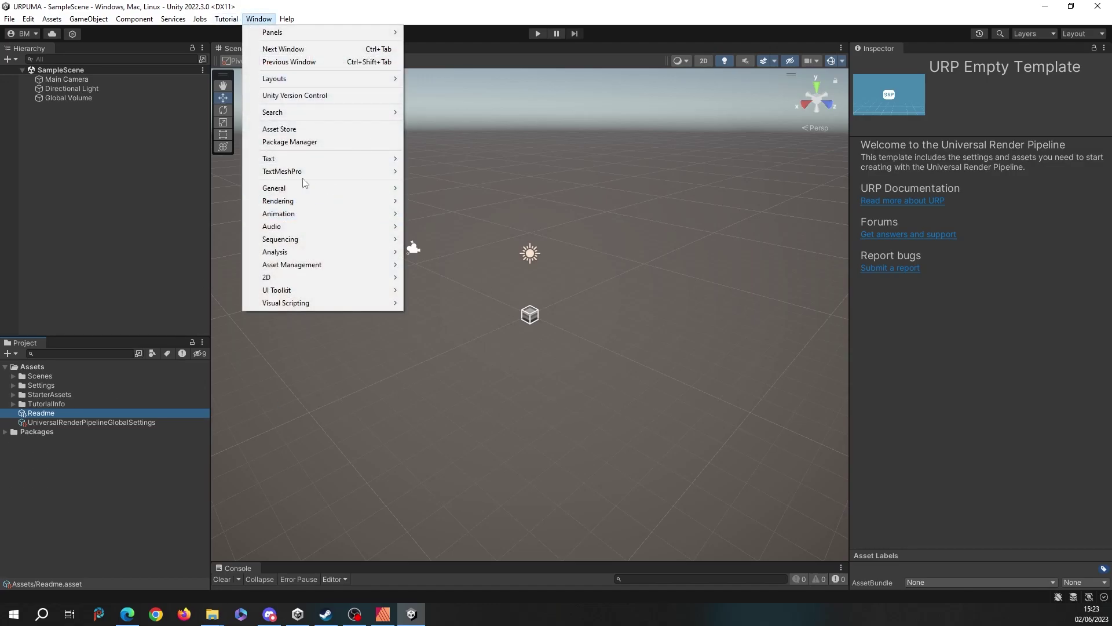
pyautogui.click(290, 142)
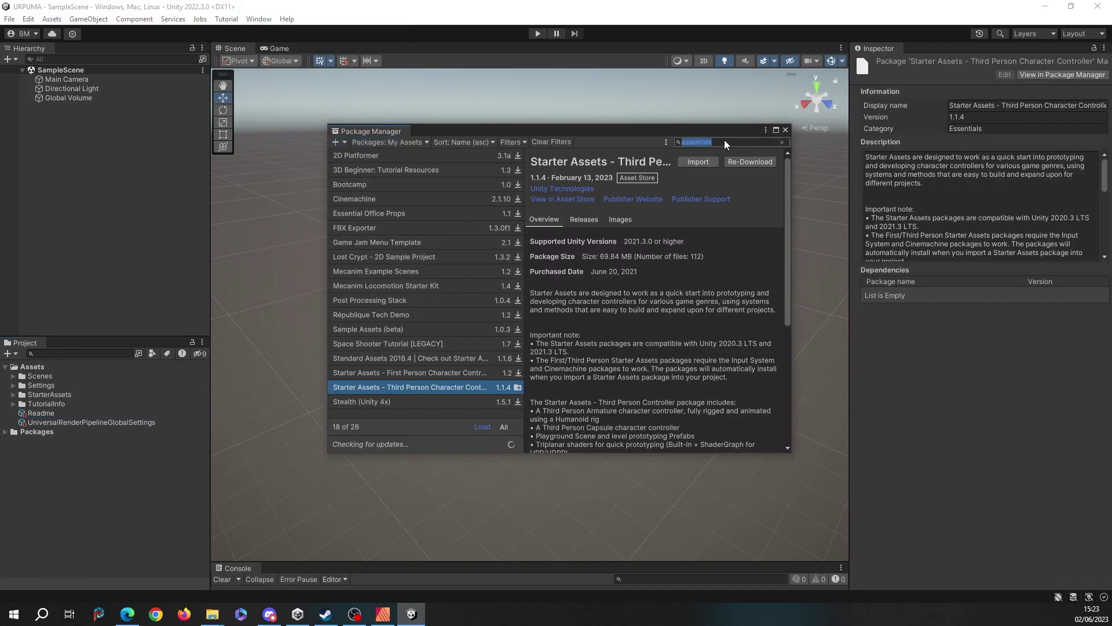
pyautogui.write('uma 2')
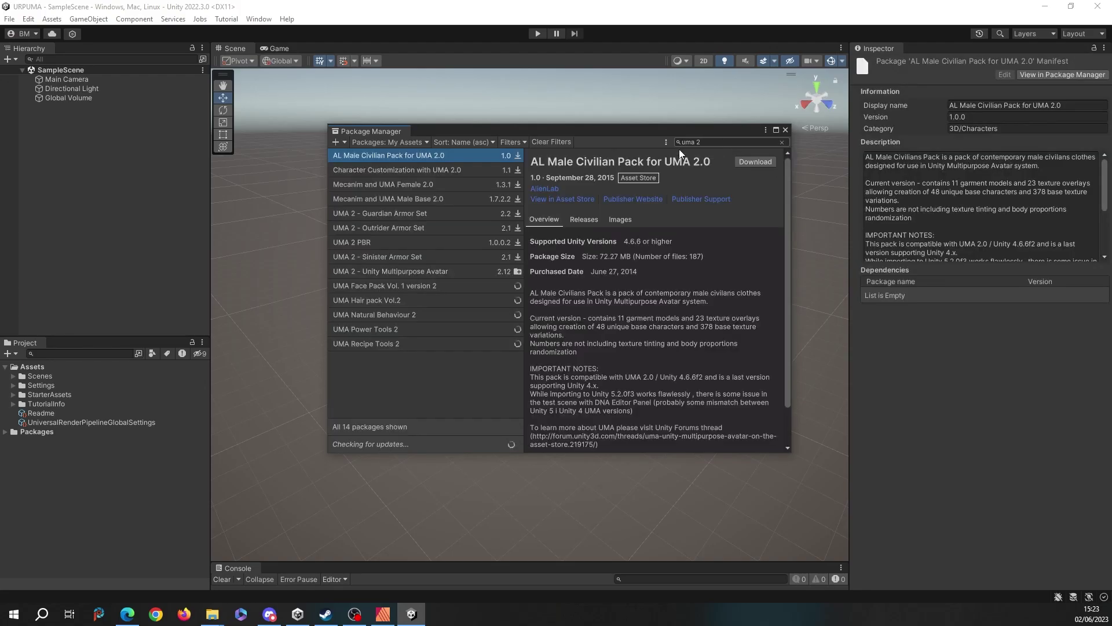
pyautogui.click(382, 272)
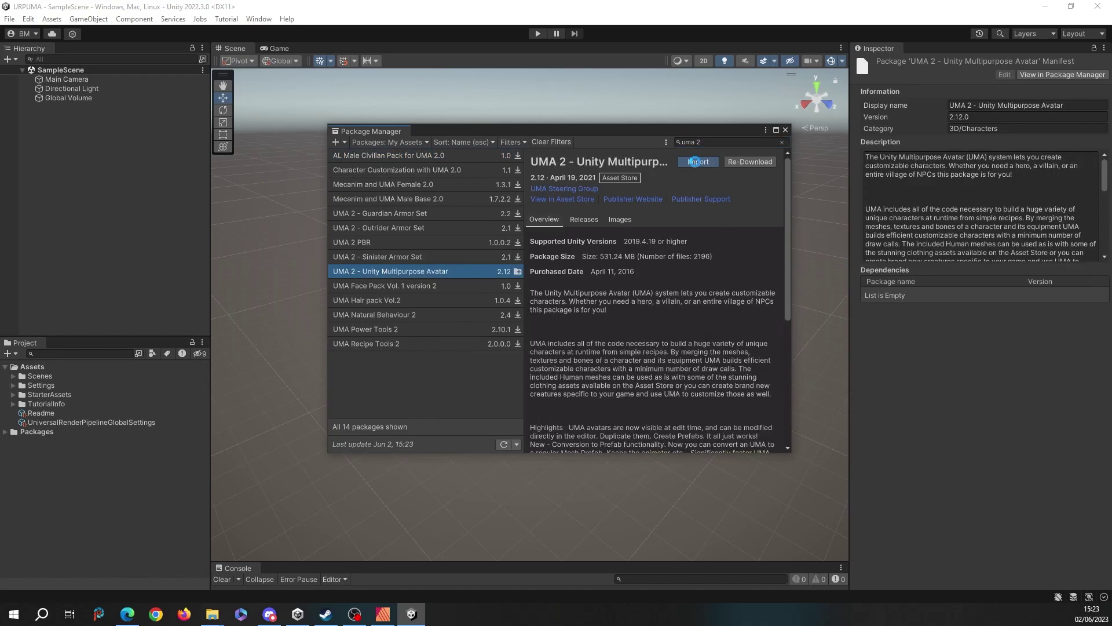
pyautogui.click(697, 162)
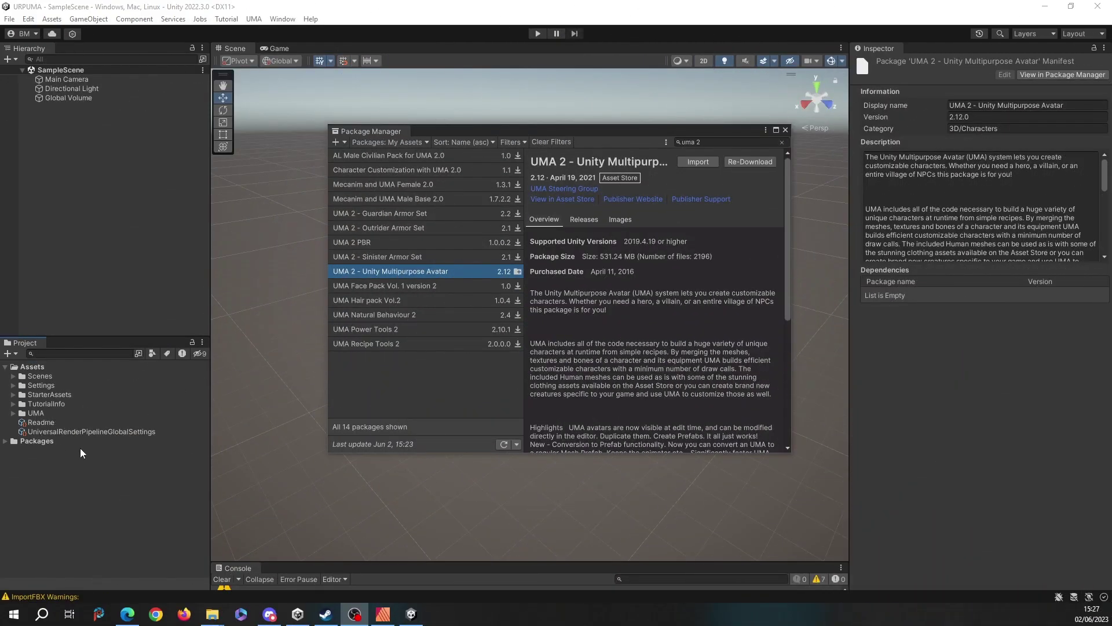
pyautogui.click(785, 129)
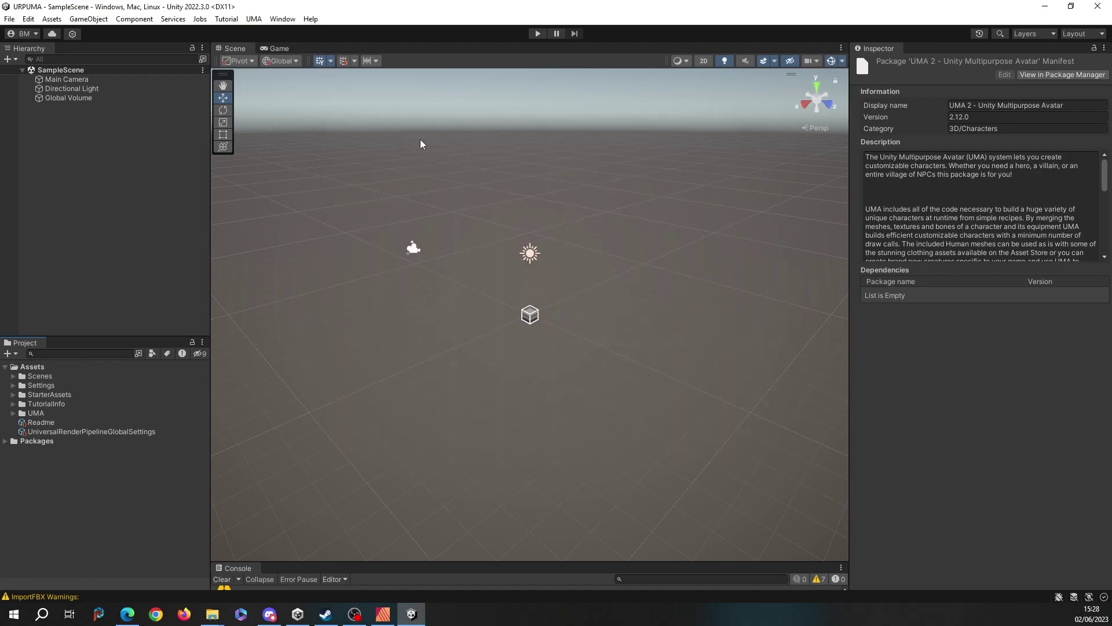
# - Open the Playground scene from the StarterAssets ThirdPersonController Scenes folder
pyautogui.click(14, 395)
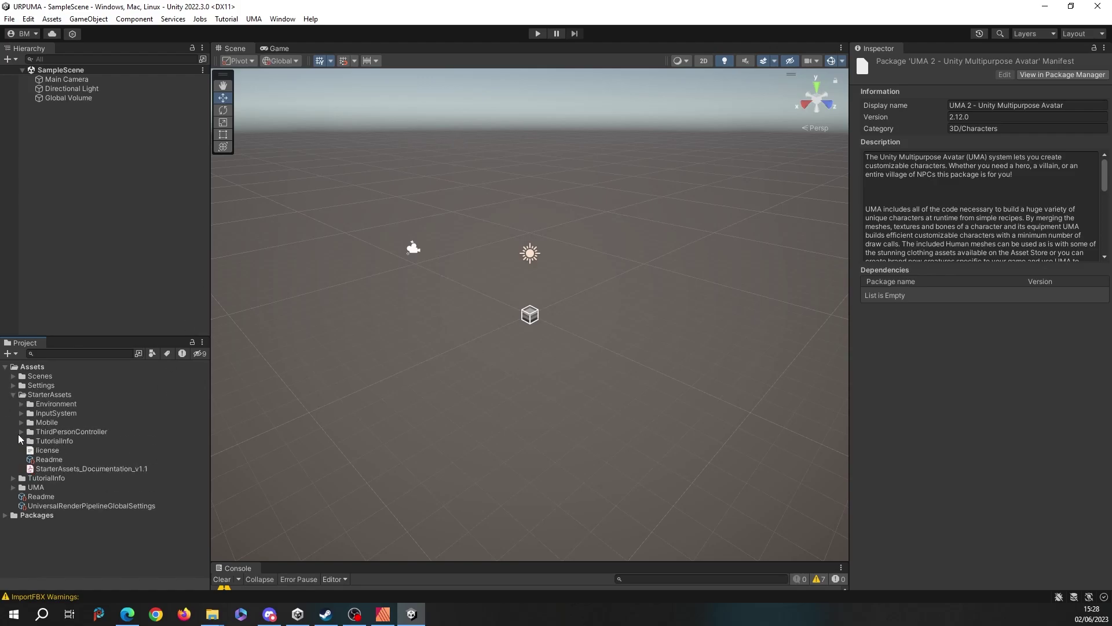
pyautogui.click(21, 432)
pyautogui.click(29, 459)
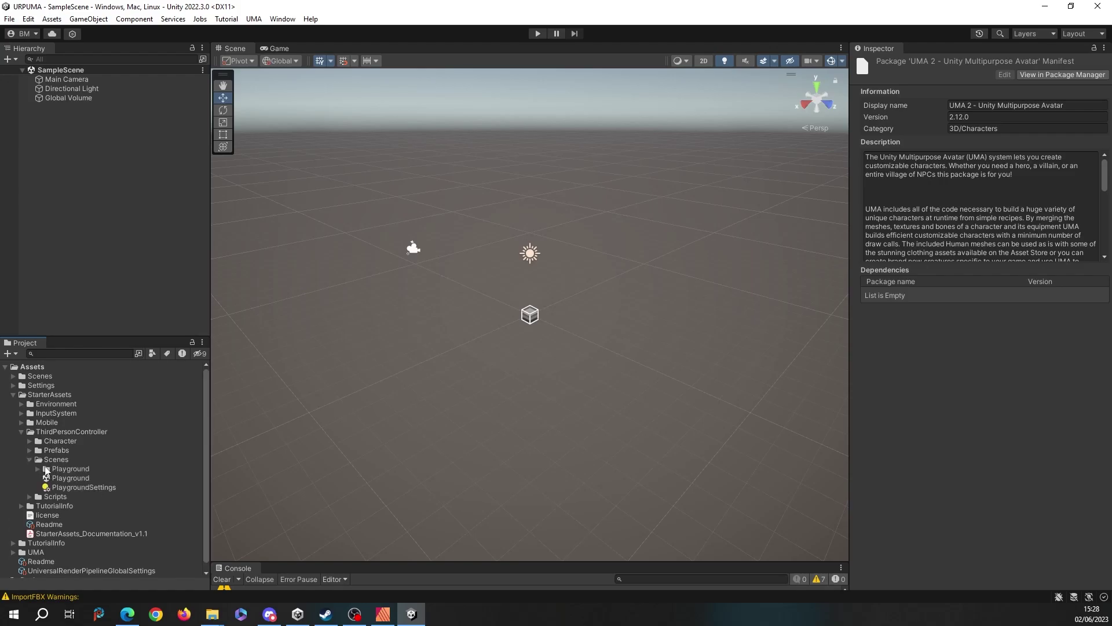
pyautogui.doubleClick(68, 478)
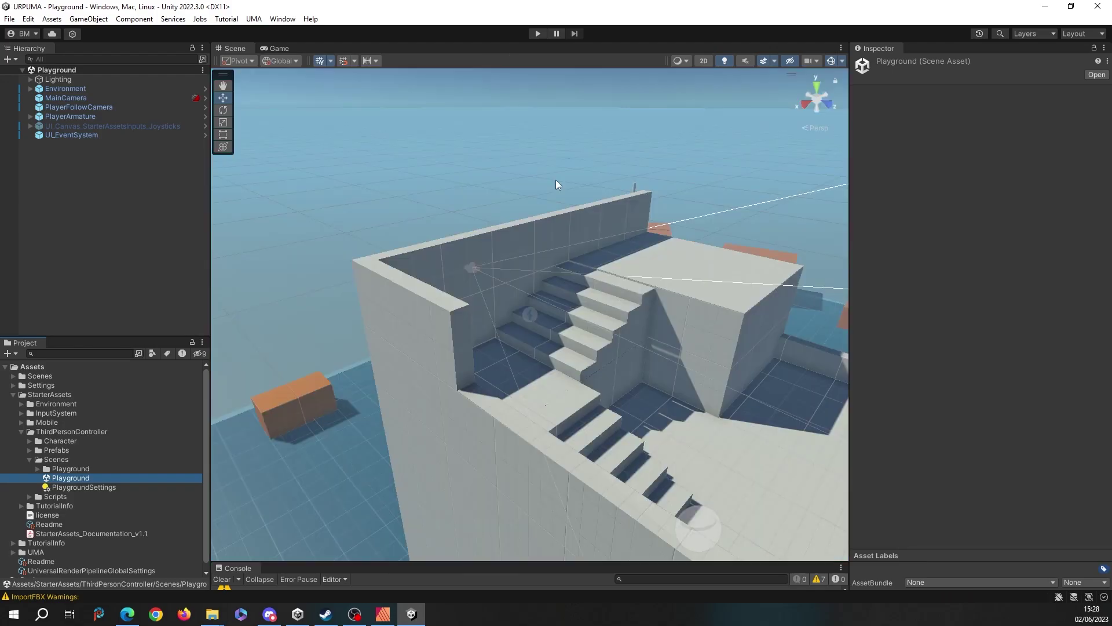
pyautogui.moveTo(537, 181); pyautogui.dragTo(901, 165, button='right')
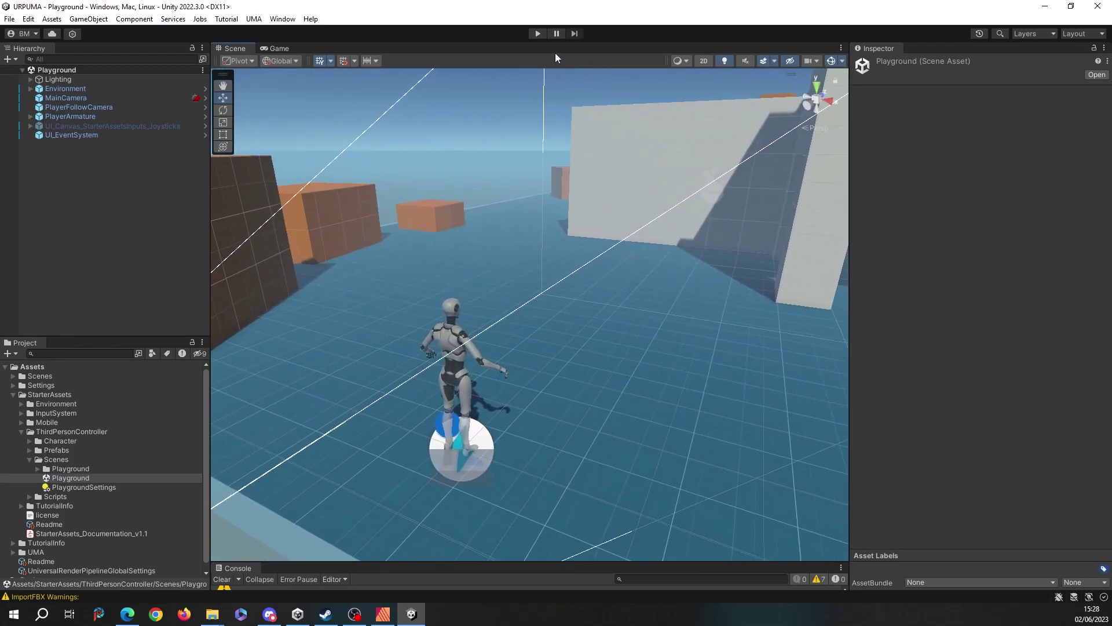
# - Play-test the Playground scene by walking and jumping with the default robot character, and stop play mode
pyautogui.click(538, 33)
pyautogui.press('w')
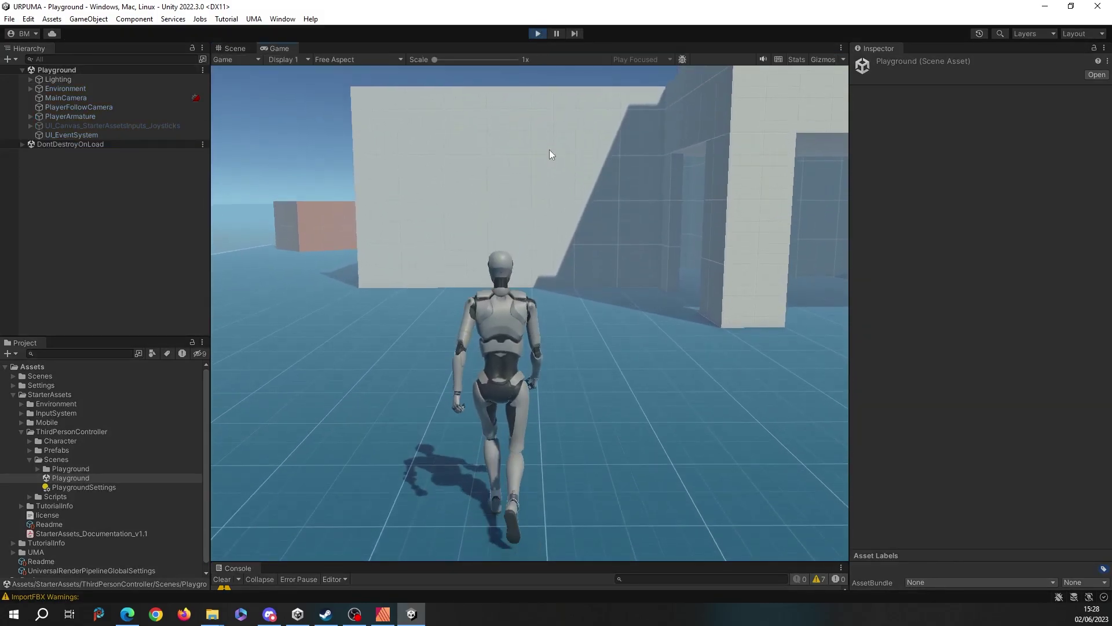
pyautogui.press('d')
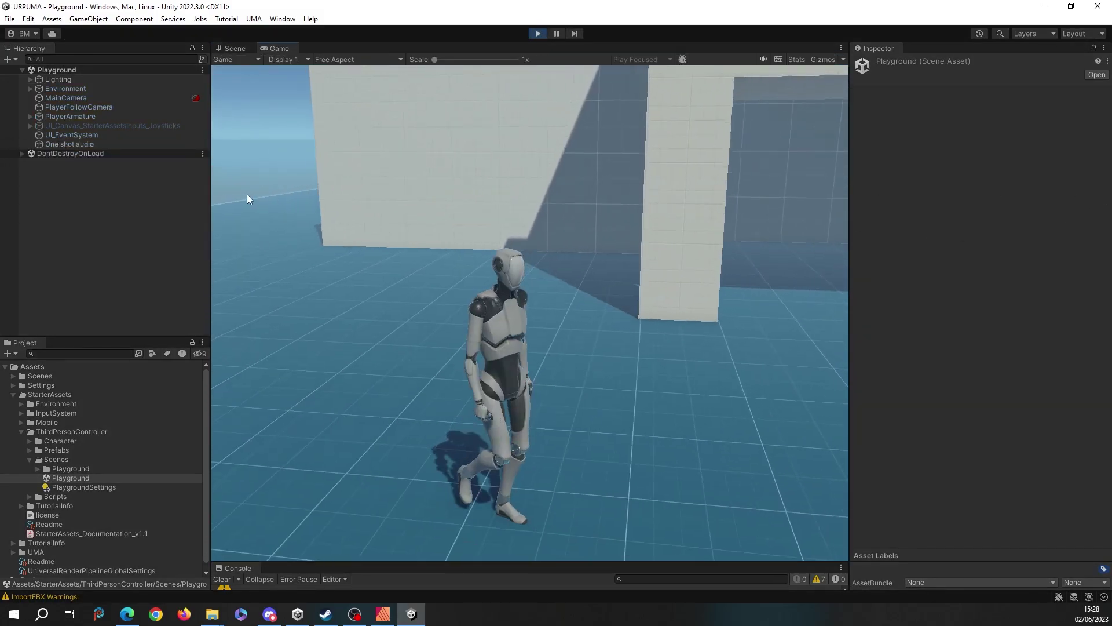
pyautogui.press('space')
pyautogui.press('d')
pyautogui.press('s')
pyautogui.click(539, 33)
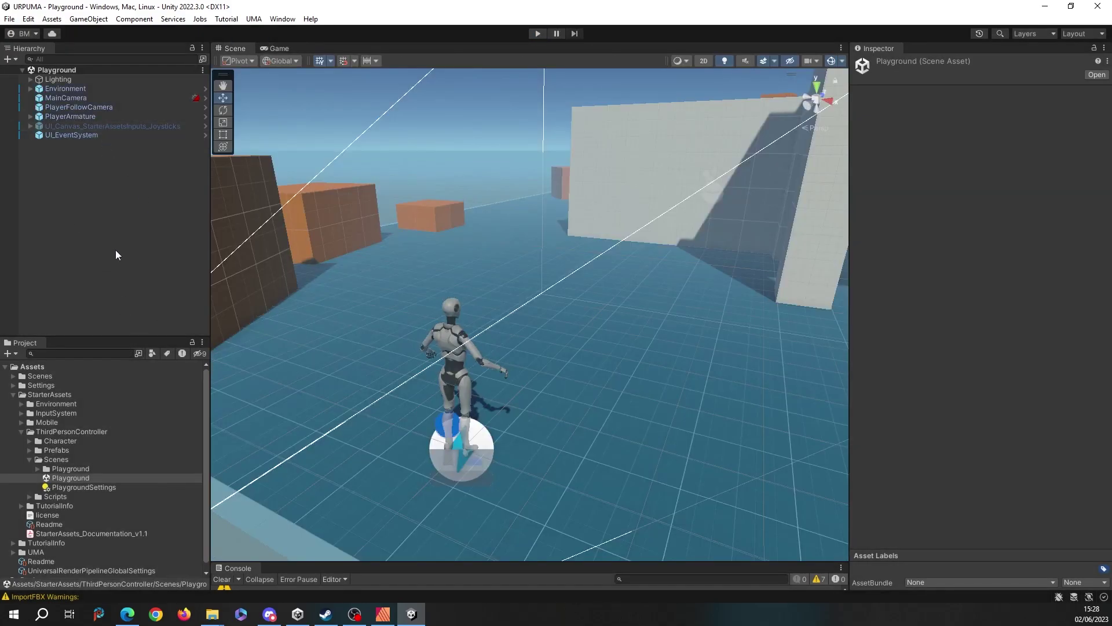
# - Examine PlayerArmature's components and its PlayerCameraRoot, Skeleton and Geometry child objects
pyautogui.click(65, 116)
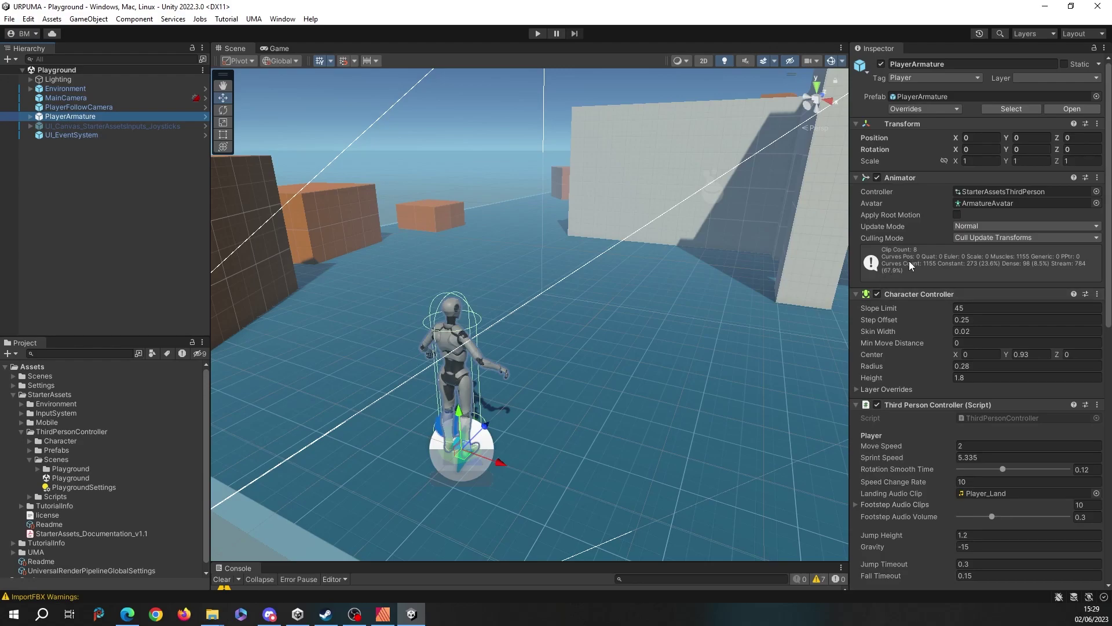
pyautogui.scroll(-15, 933, 346)
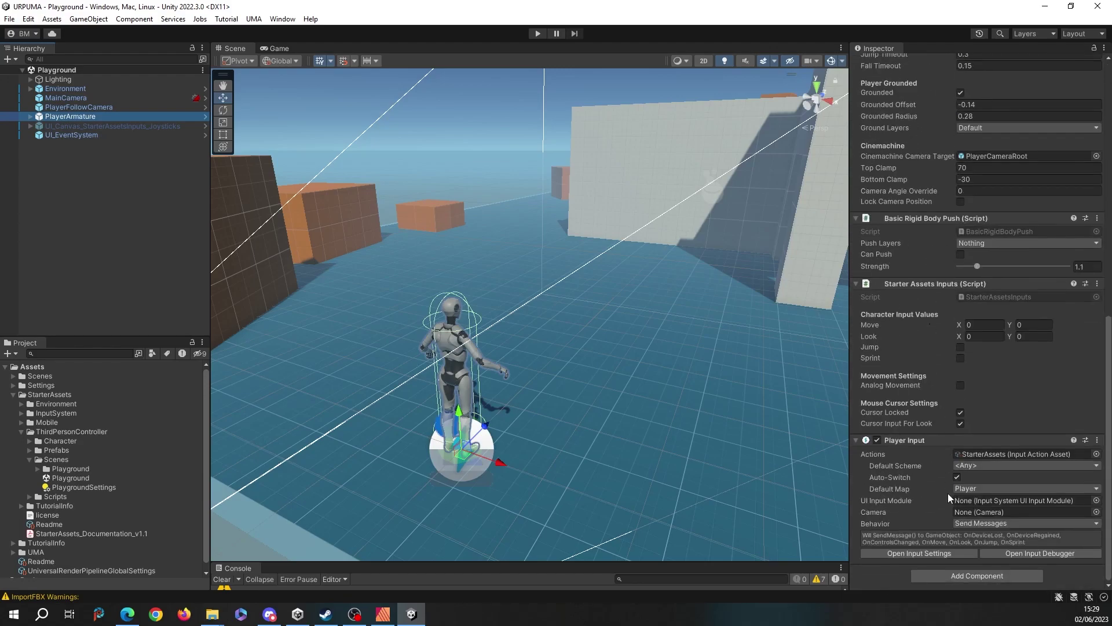
pyautogui.scroll(15, 956, 422)
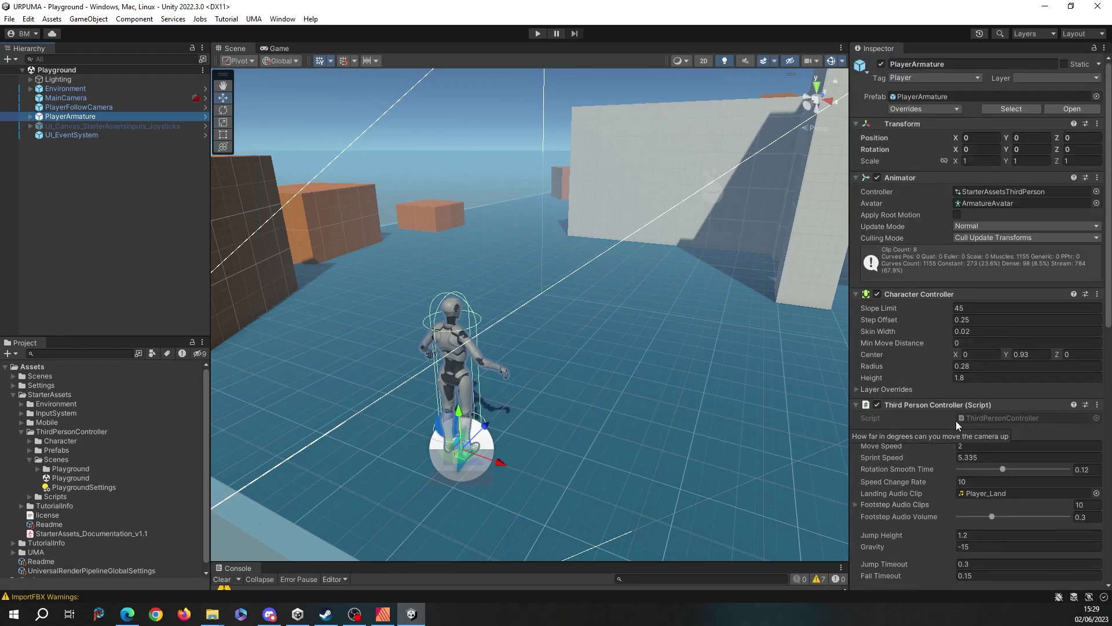
pyautogui.click(30, 117)
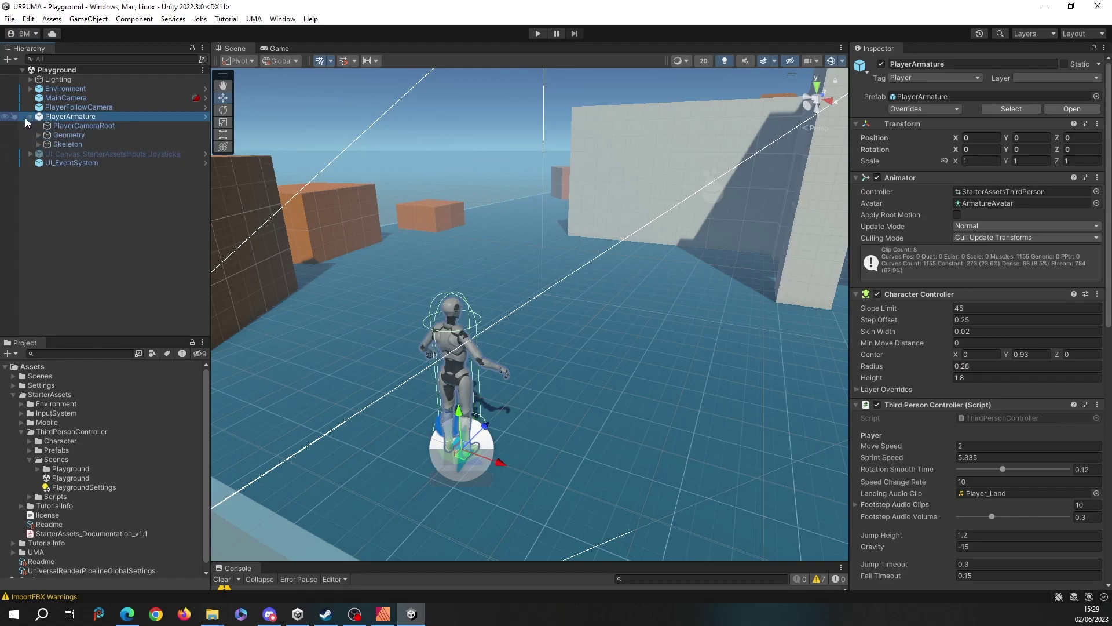
pyautogui.click(98, 127)
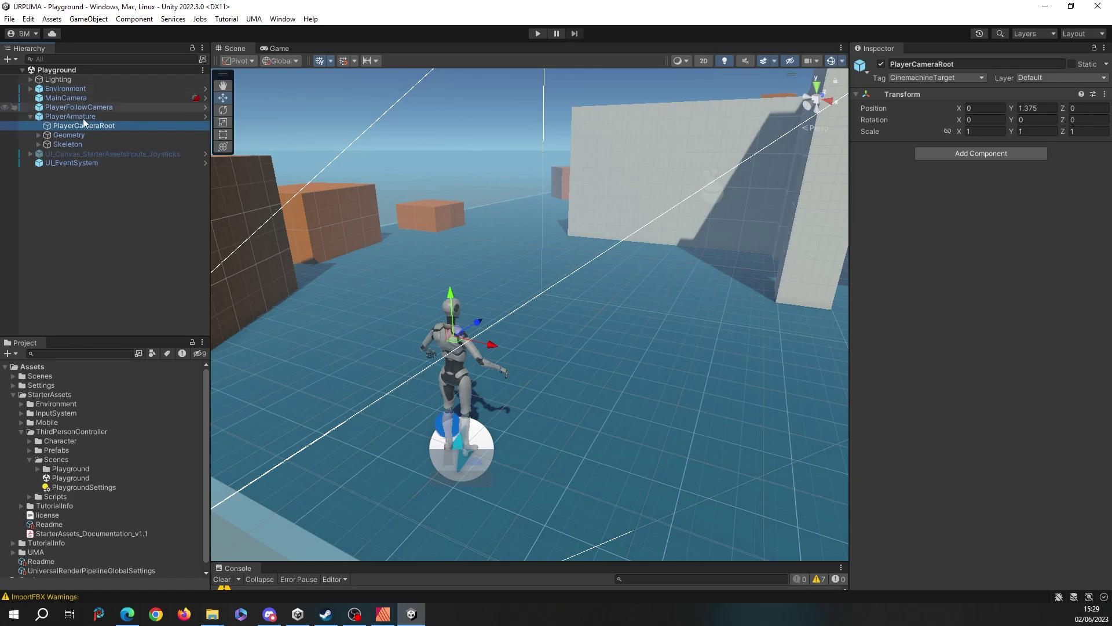
pyautogui.click(58, 145)
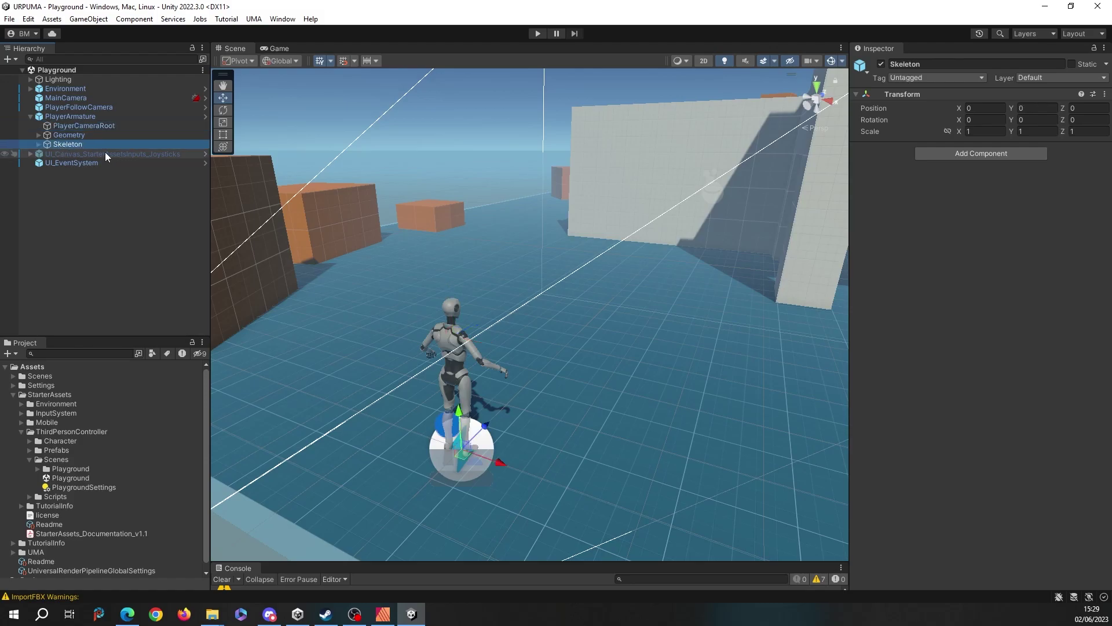
pyautogui.click(71, 135)
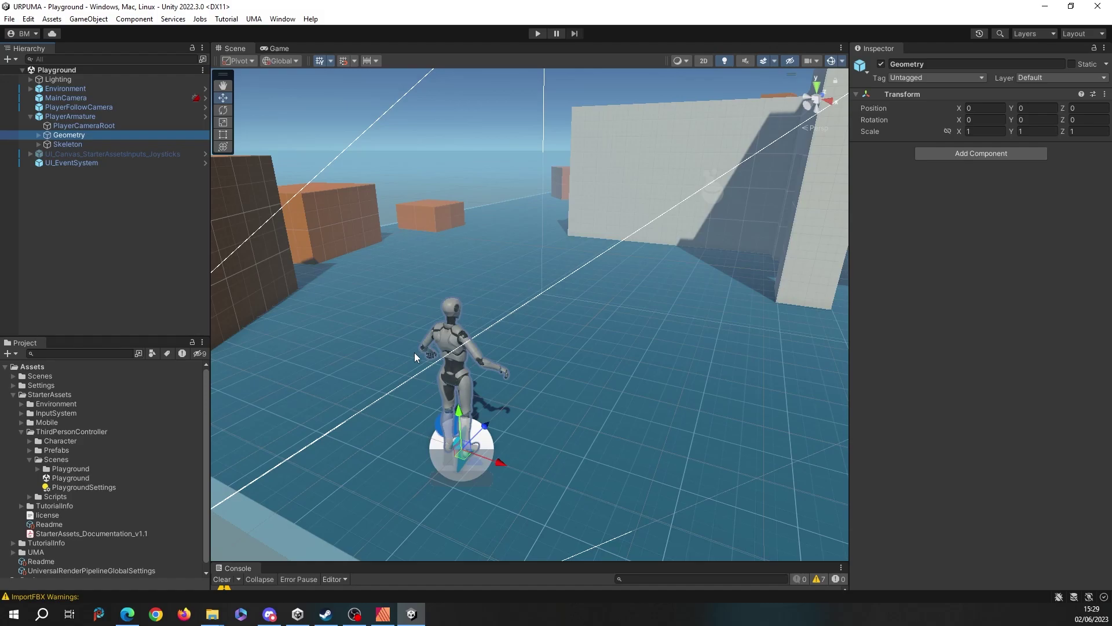
pyautogui.click(30, 117)
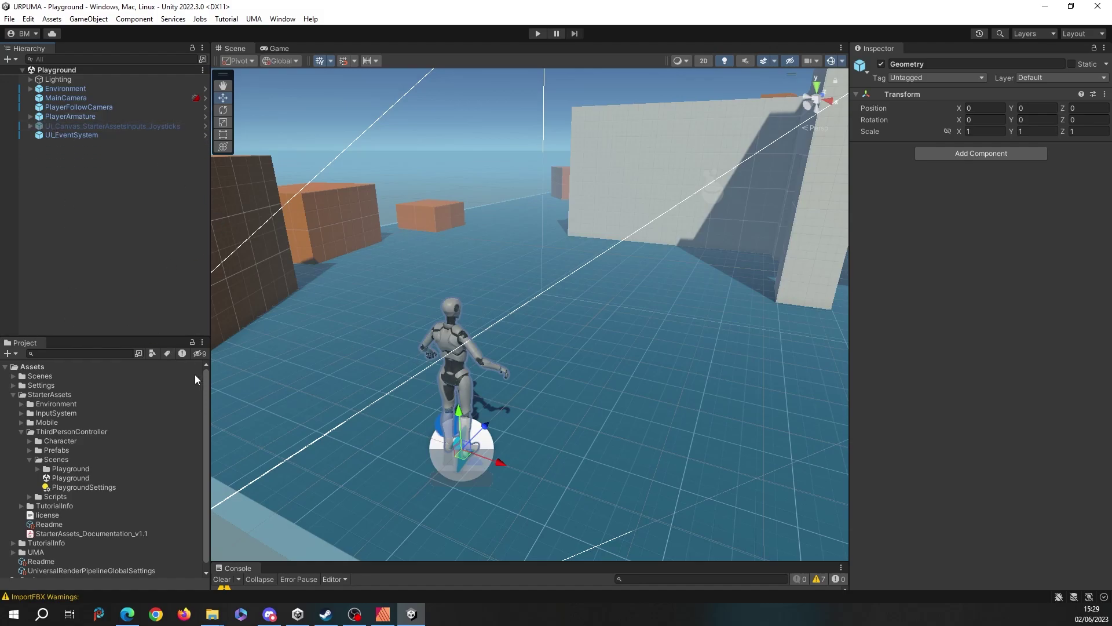
# - Add the UMA_GLIB prefab from UMA's Getting Started folder to the scene and place a UMADynamicCharacterAvatar beside the robot
pyautogui.click(13, 395)
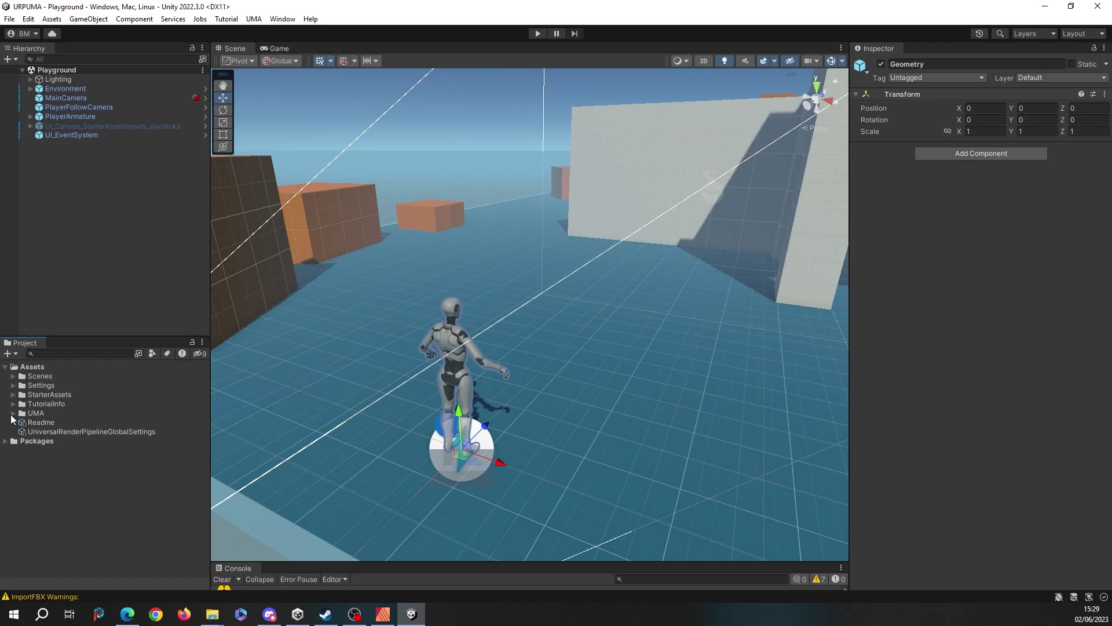
pyautogui.click(13, 413)
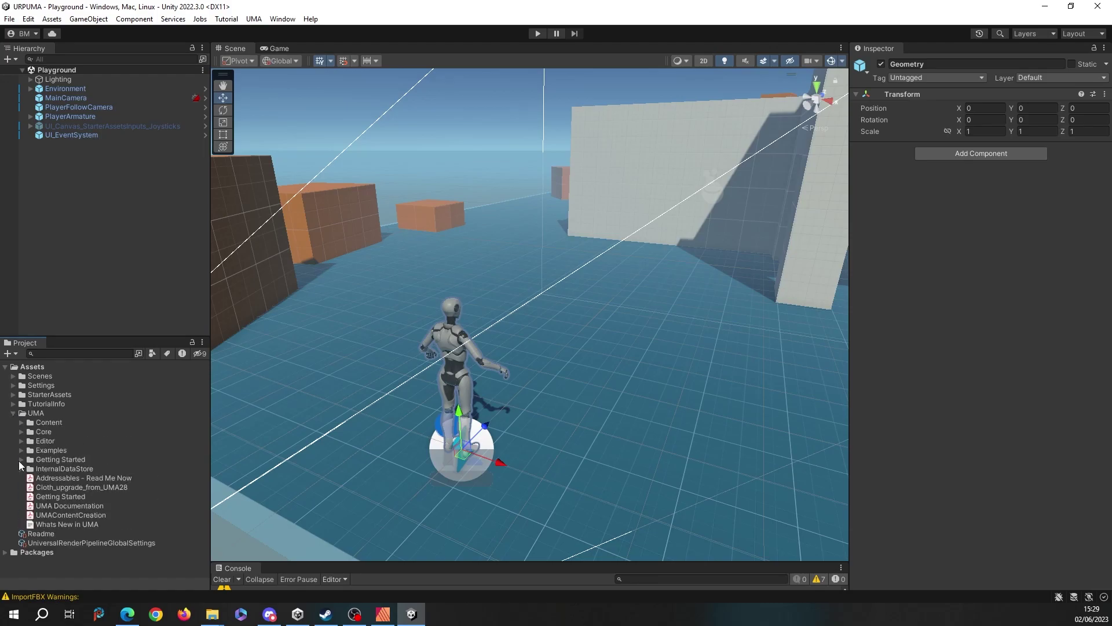
pyautogui.click(21, 459)
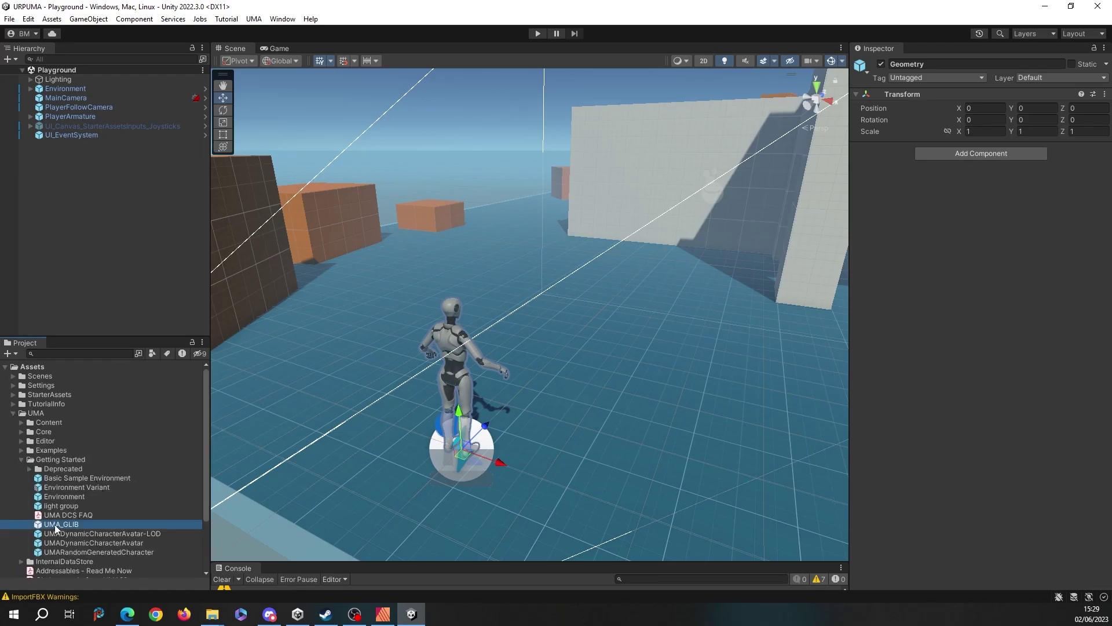
pyautogui.moveTo(55, 524); pyautogui.dragTo(61, 192)
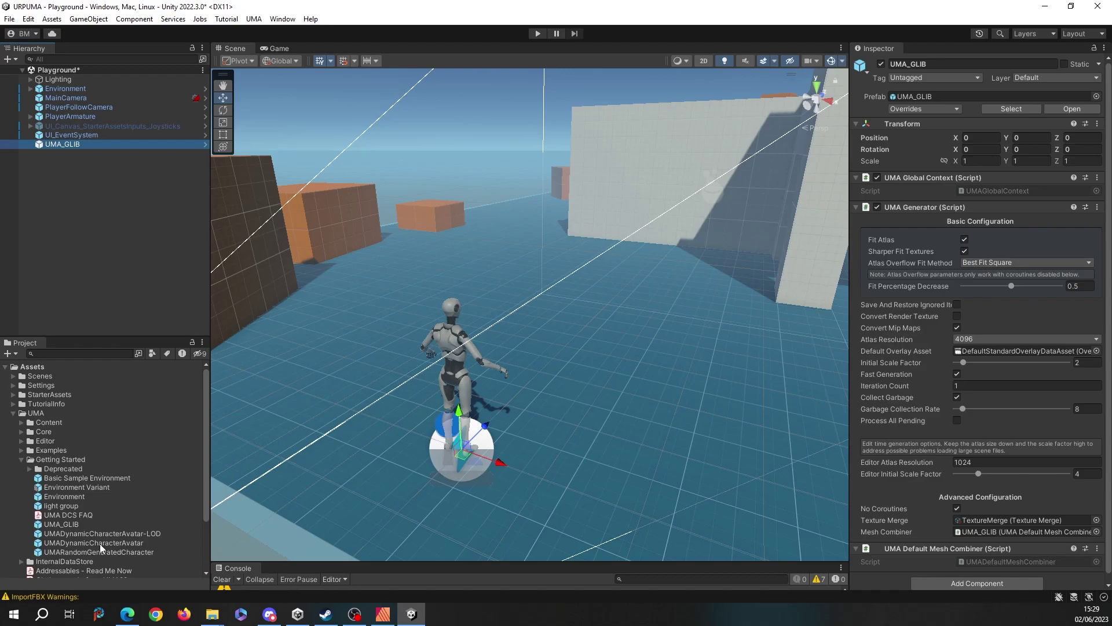
pyautogui.moveTo(100, 544); pyautogui.dragTo(577, 432)
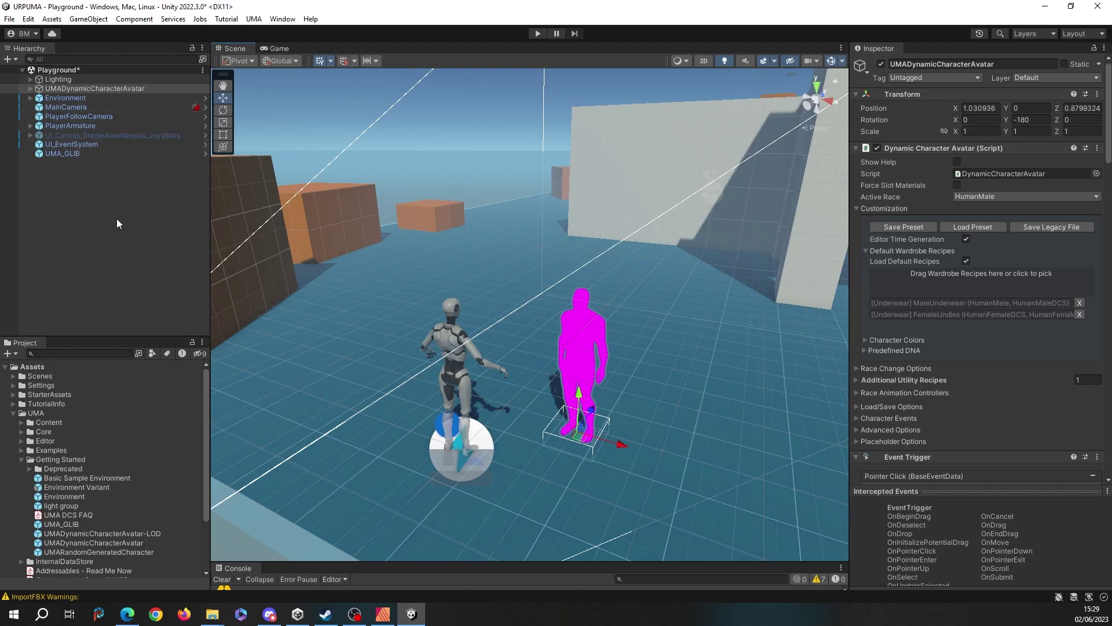
pyautogui.click(29, 88)
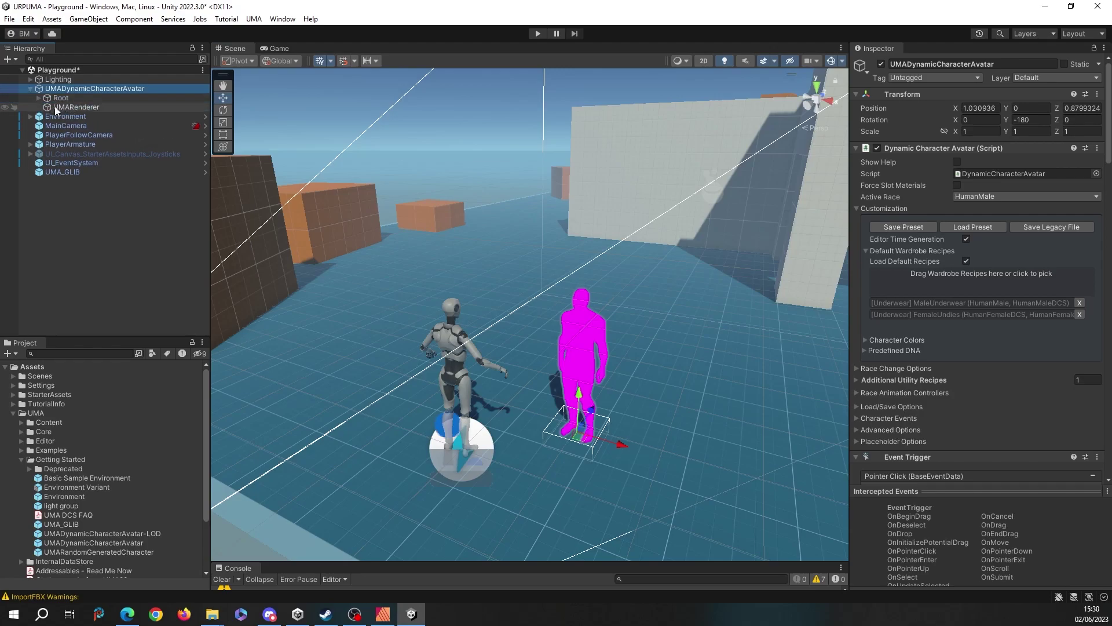
# - Delete the magenta UMADynamicCharacterAvatar from the Playground scene
pyautogui.click(30, 144)
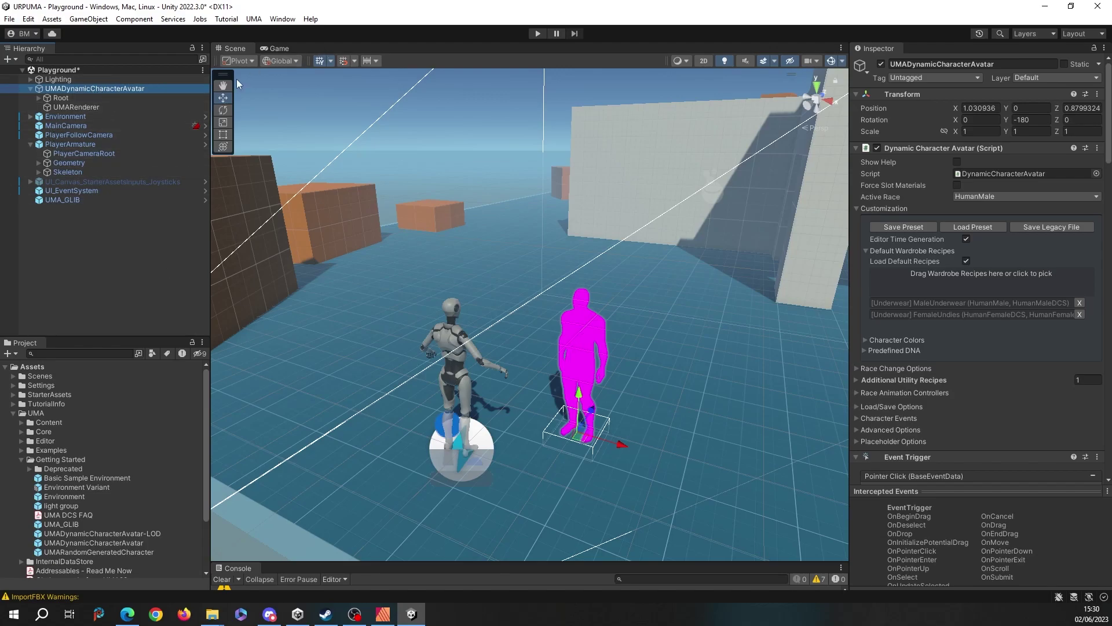
pyautogui.rightClick(86, 88)
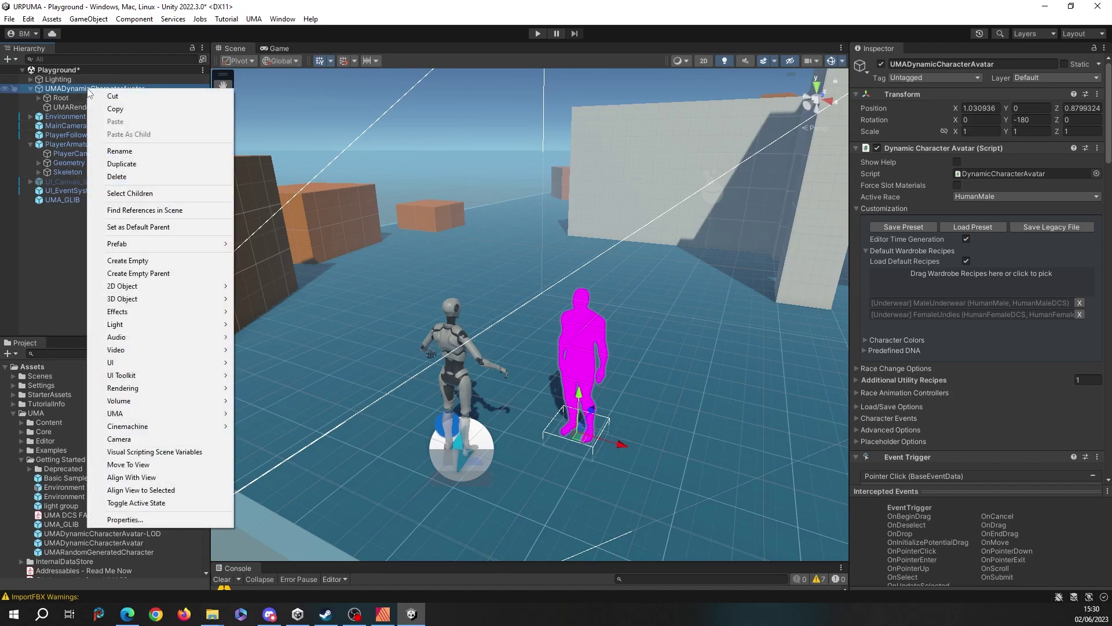
pyautogui.click(123, 178)
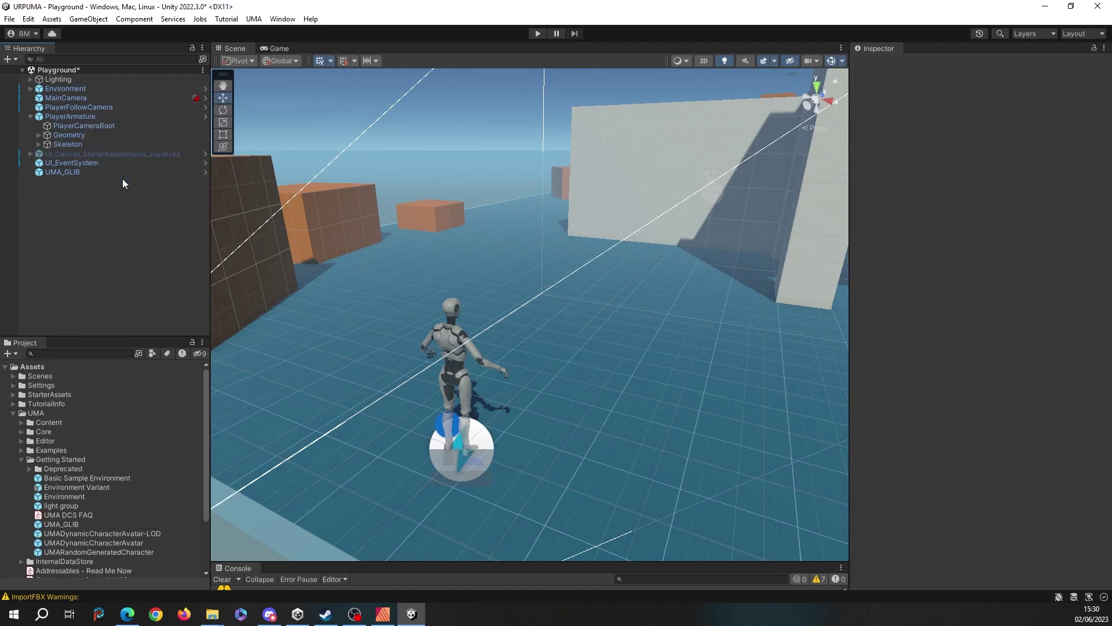
# - Convert the UMA materials from Standard to URP (LWRP) with UMA's SRP conversion command
pyautogui.click(254, 19)
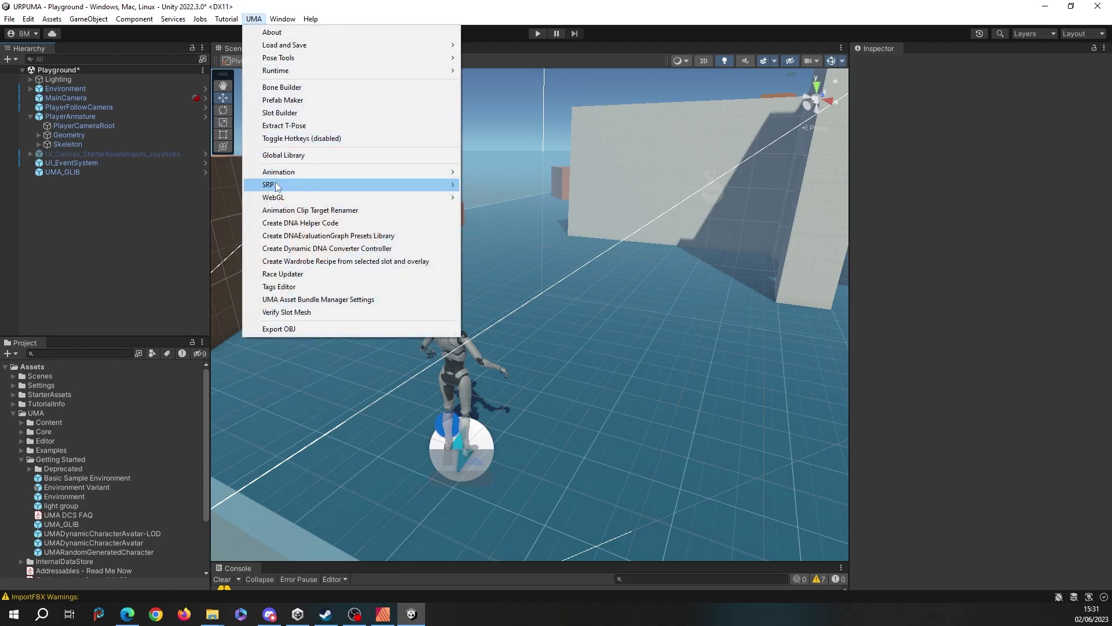
pyautogui.moveTo(279, 185)
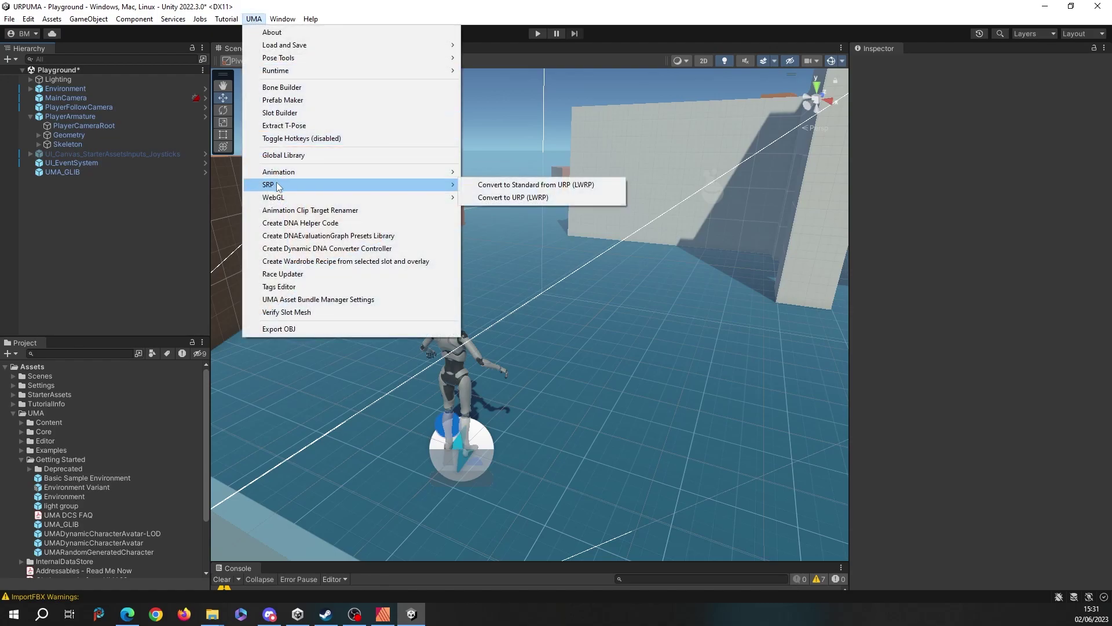
pyautogui.click(507, 199)
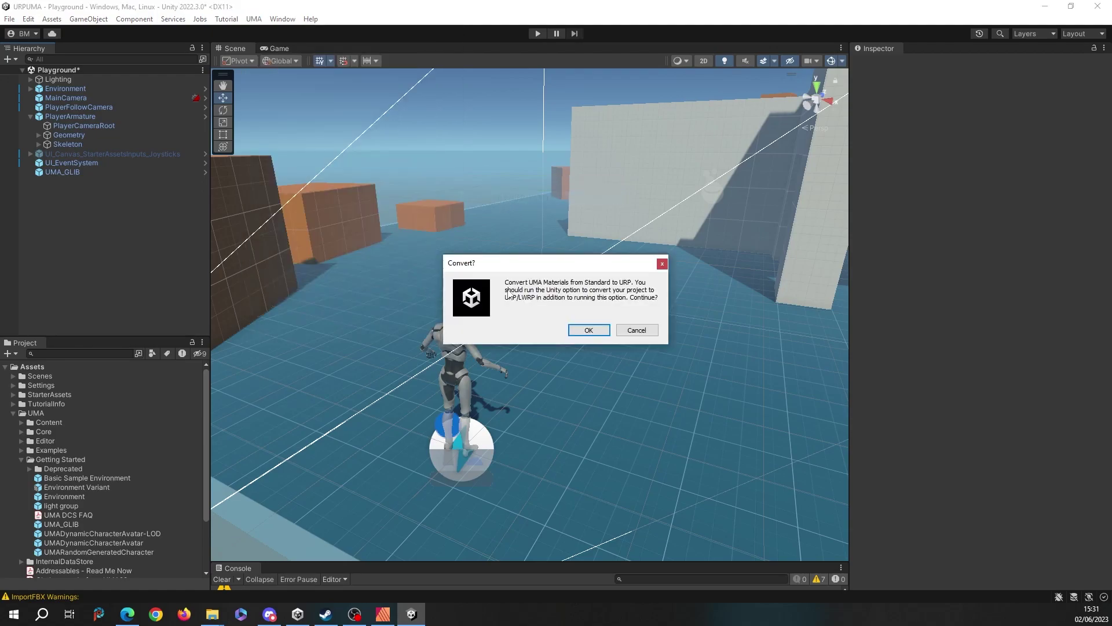
pyautogui.click(589, 331)
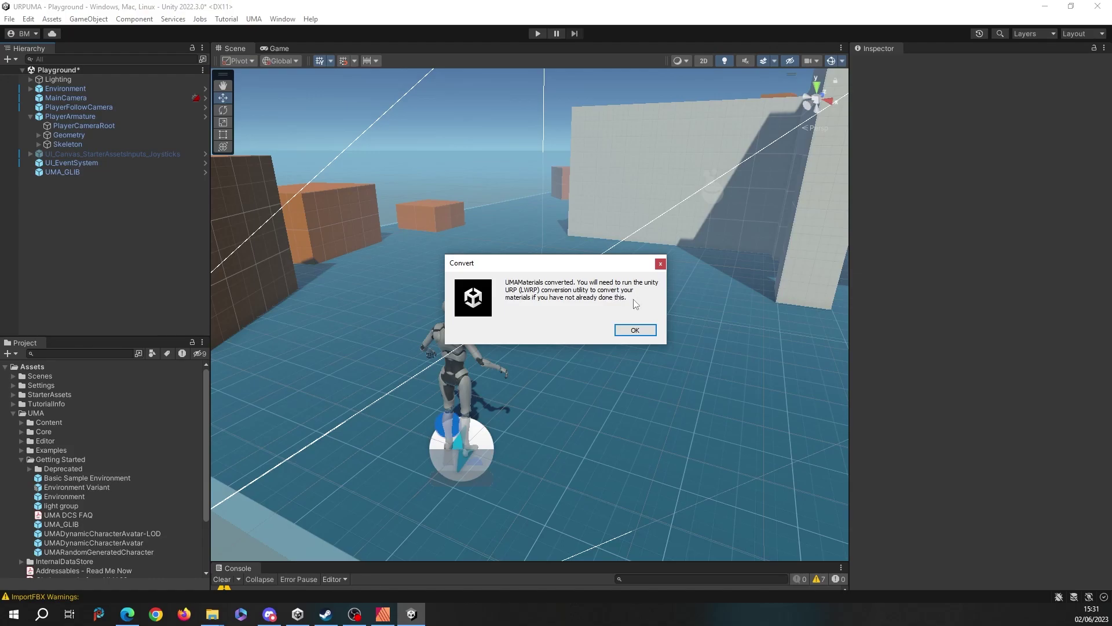
pyautogui.click(635, 330)
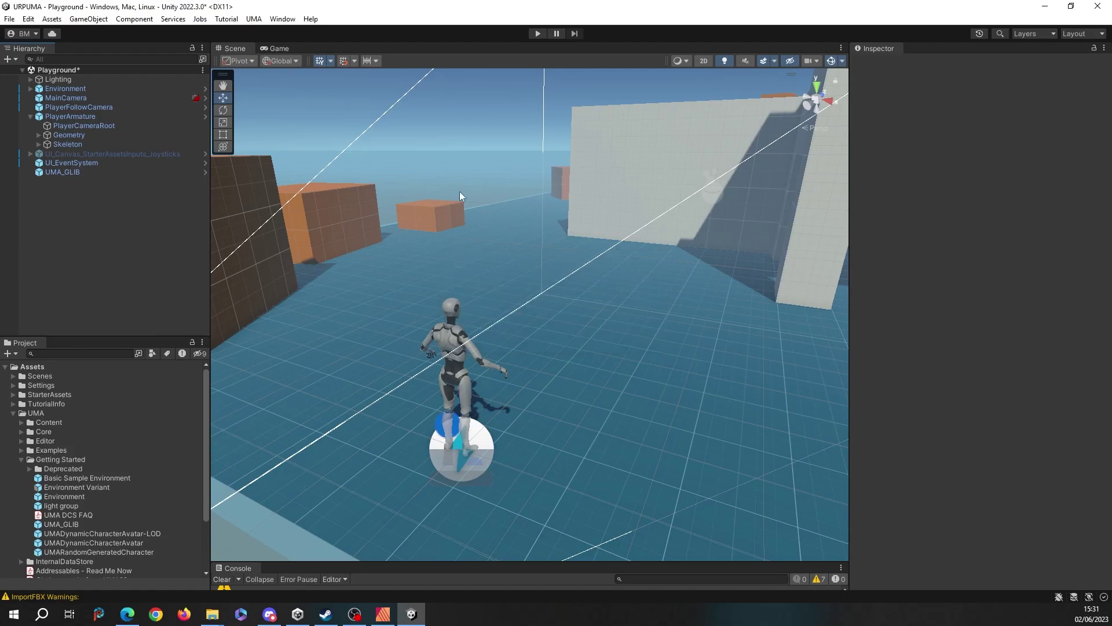
# - Run the Render Pipeline Converter from Built-in to URP with only Material Upgrade enabled, saving the scene, and close the converter
pyautogui.click(277, 20)
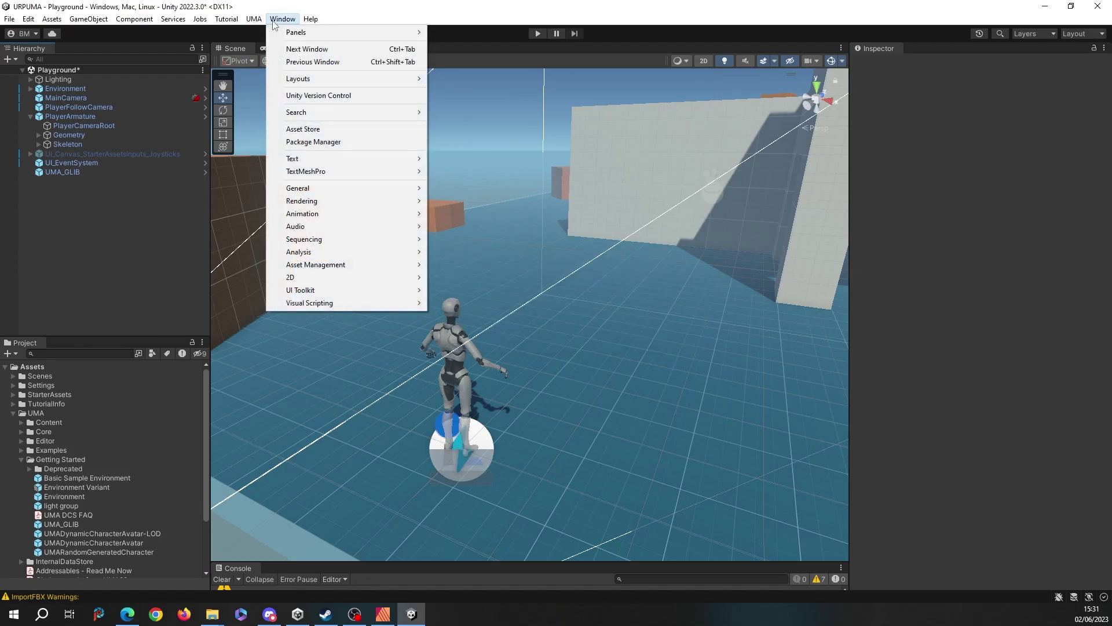
pyautogui.moveTo(381, 200)
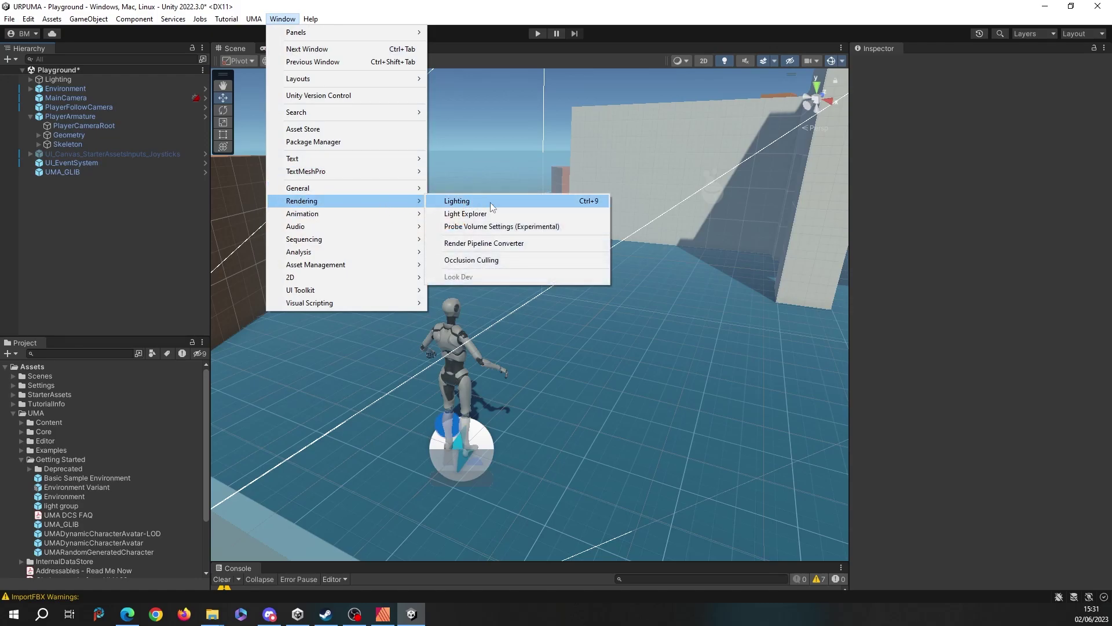
pyautogui.click(506, 244)
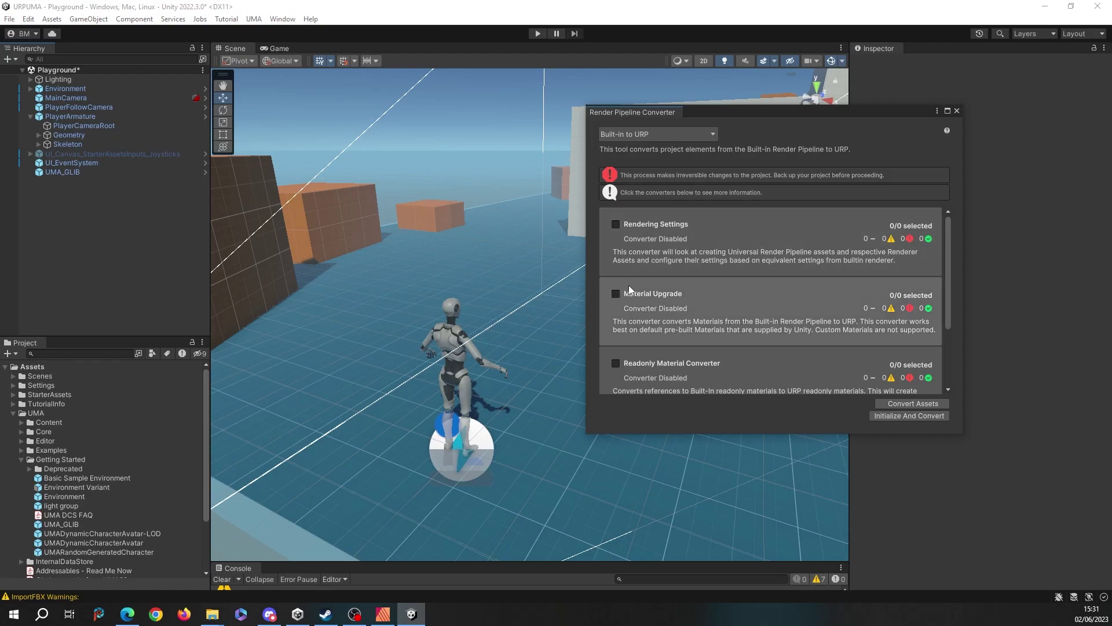
pyautogui.click(616, 294)
pyautogui.click(917, 415)
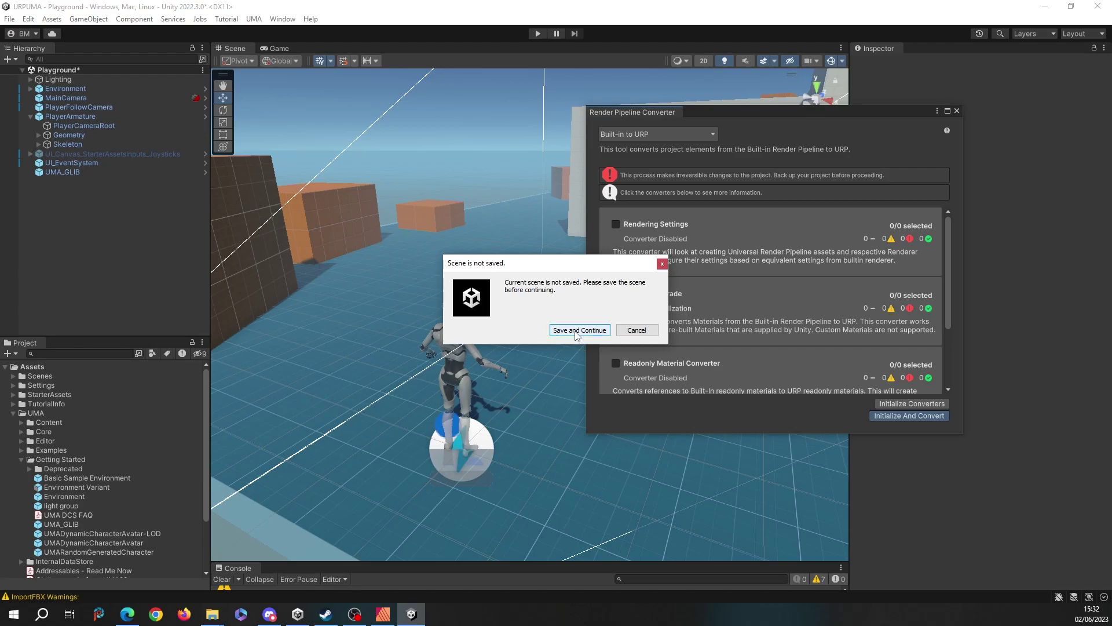
pyautogui.click(577, 331)
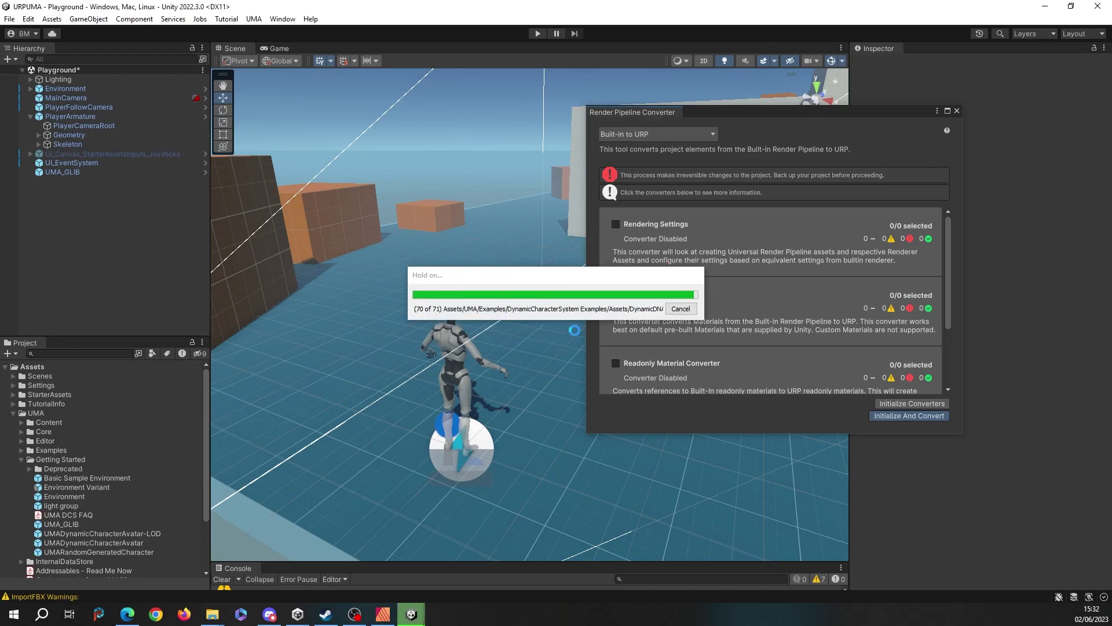
pyautogui.click(957, 111)
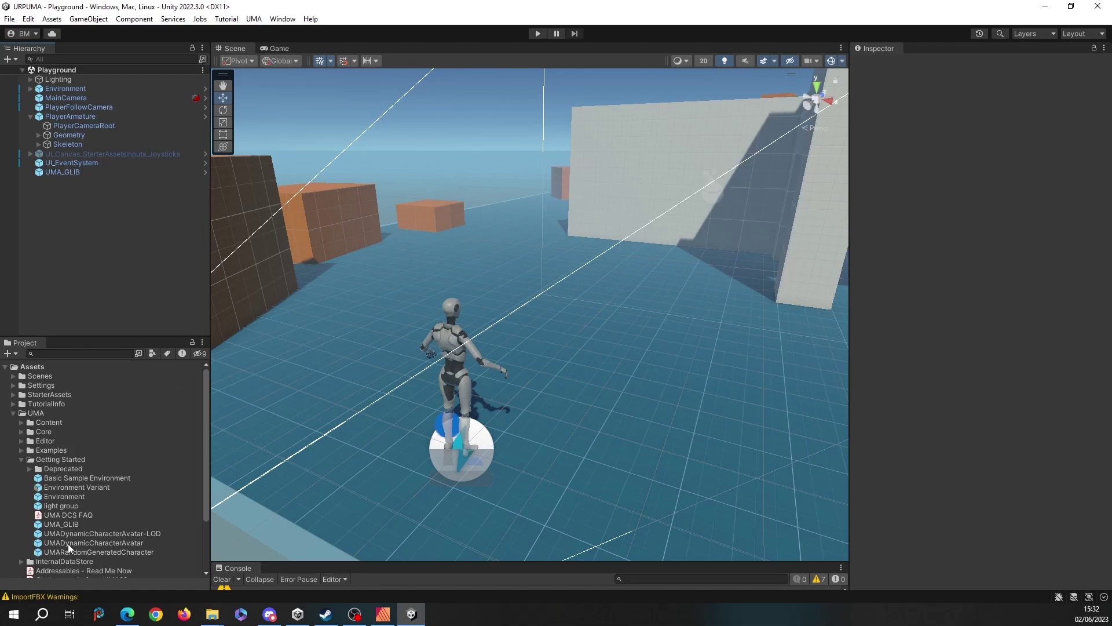
# - Place a UMADynamicCharacterAvatar beside the robot to check its converted materials, and delete it from the scene
pyautogui.moveTo(76, 547); pyautogui.dragTo(580, 440)
pyautogui.press('f')
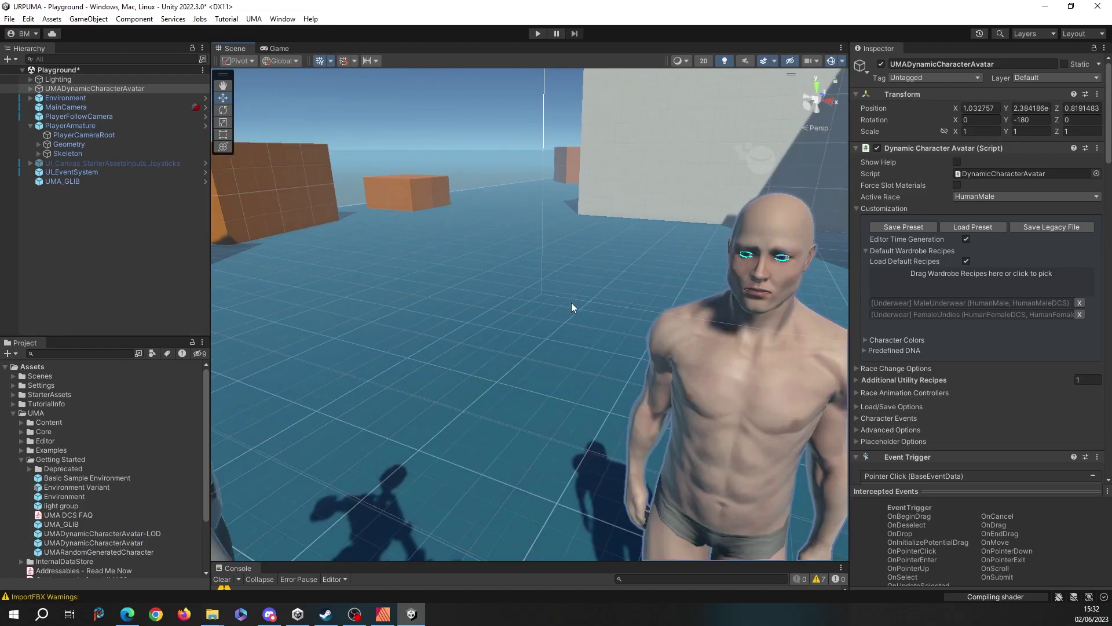
pyautogui.moveTo(748, 387); pyautogui.dragTo(727, 378, button='middle')
pyautogui.scroll(-3, 728, 378)
pyautogui.scroll(-3, 728, 377)
pyautogui.moveTo(534, 331); pyautogui.dragTo(656, 356, button='middle')
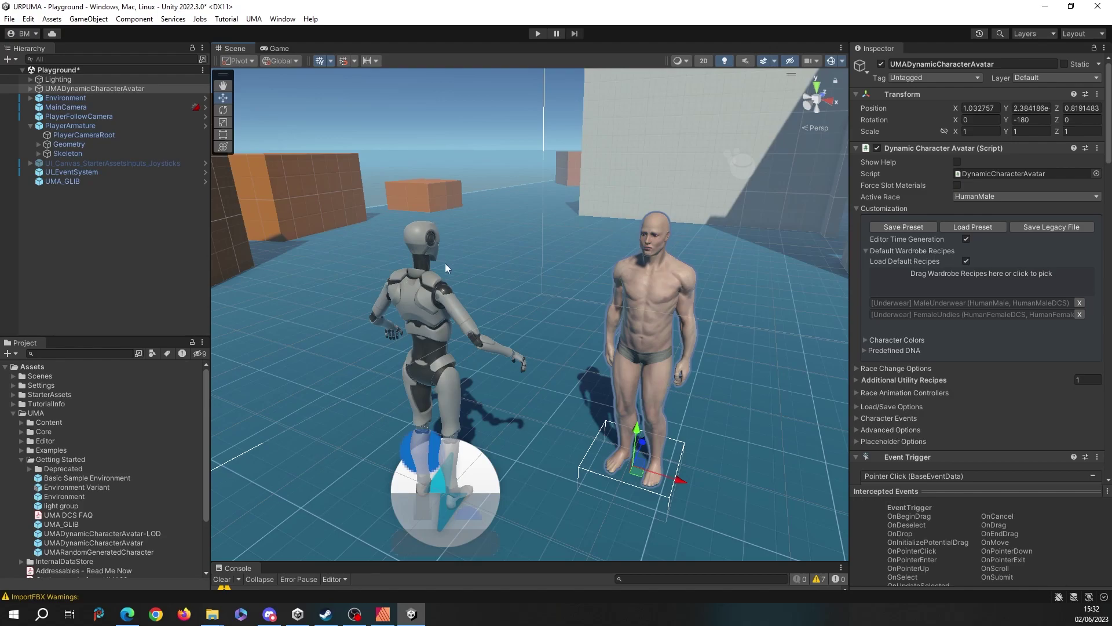
pyautogui.scroll(-3, 540, 339)
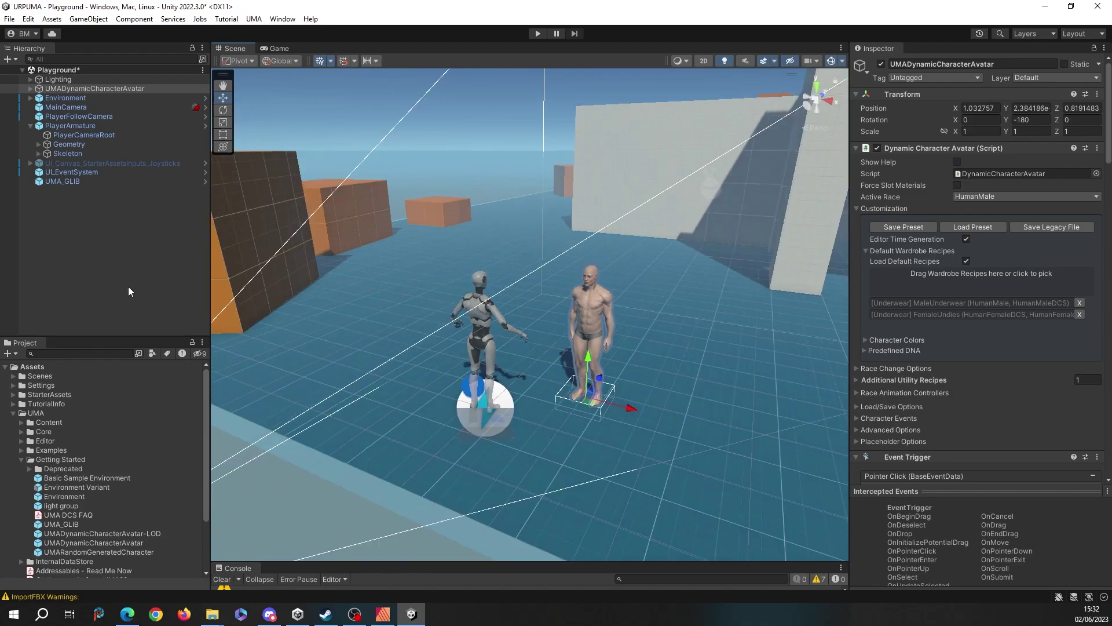
pyautogui.rightClick(88, 89)
pyautogui.click(132, 177)
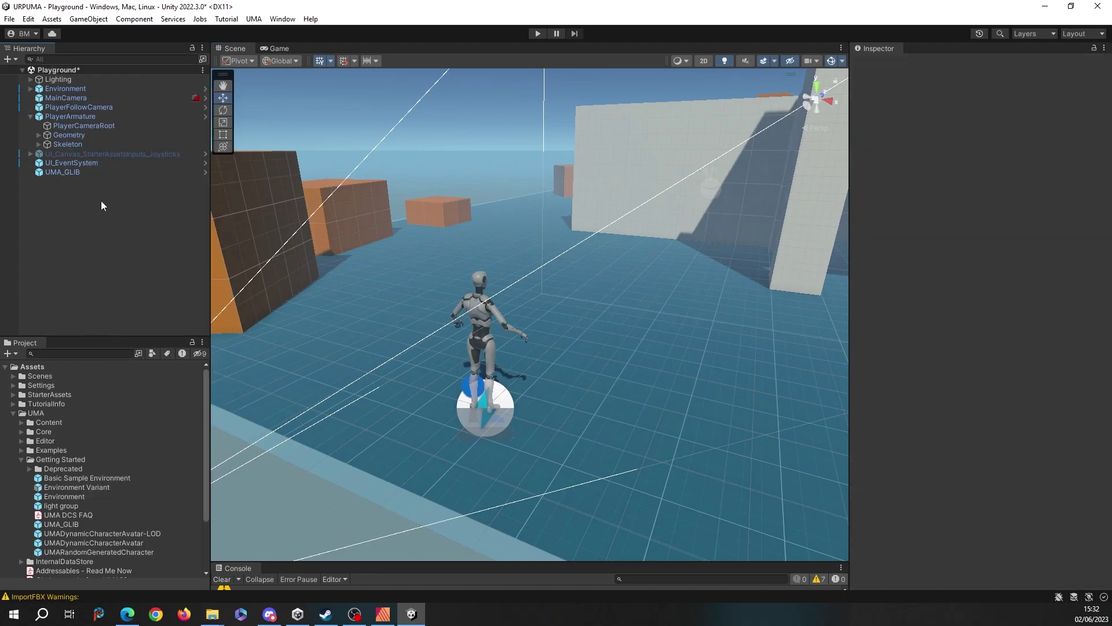
# - Completely unpack the PlayerArmature prefab instance in the scene
pyautogui.click(88, 116)
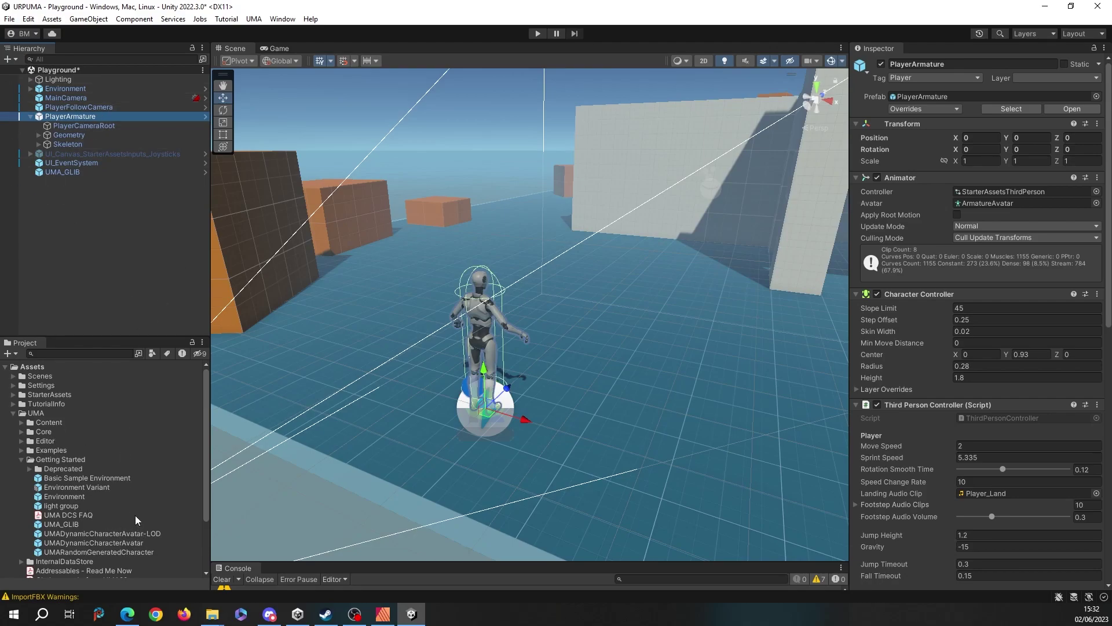
pyautogui.rightClick(87, 121)
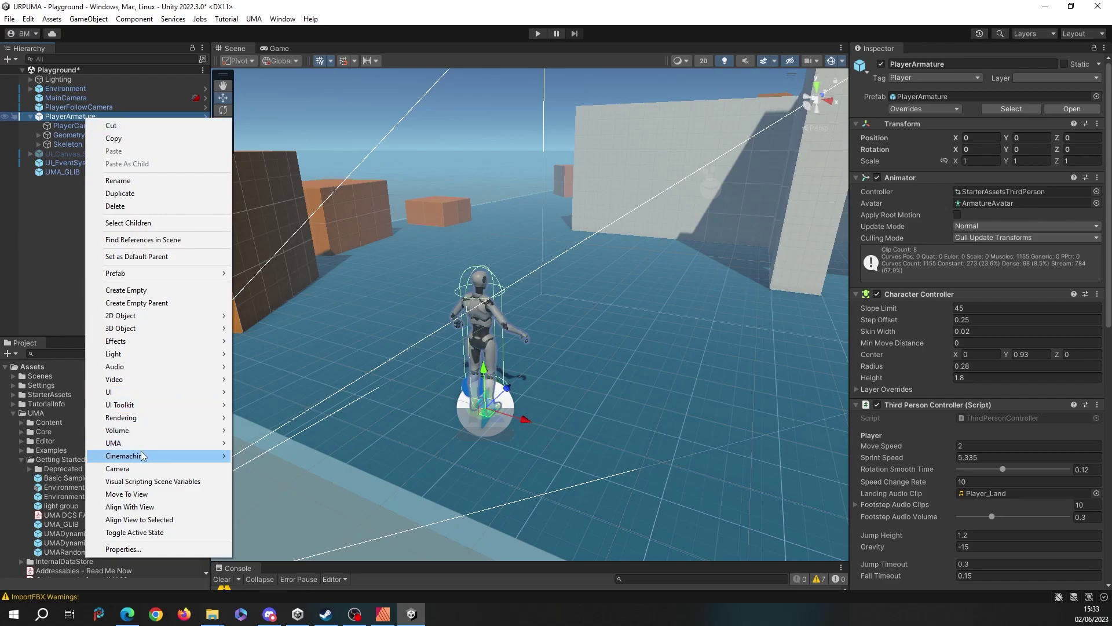
pyautogui.moveTo(162, 276)
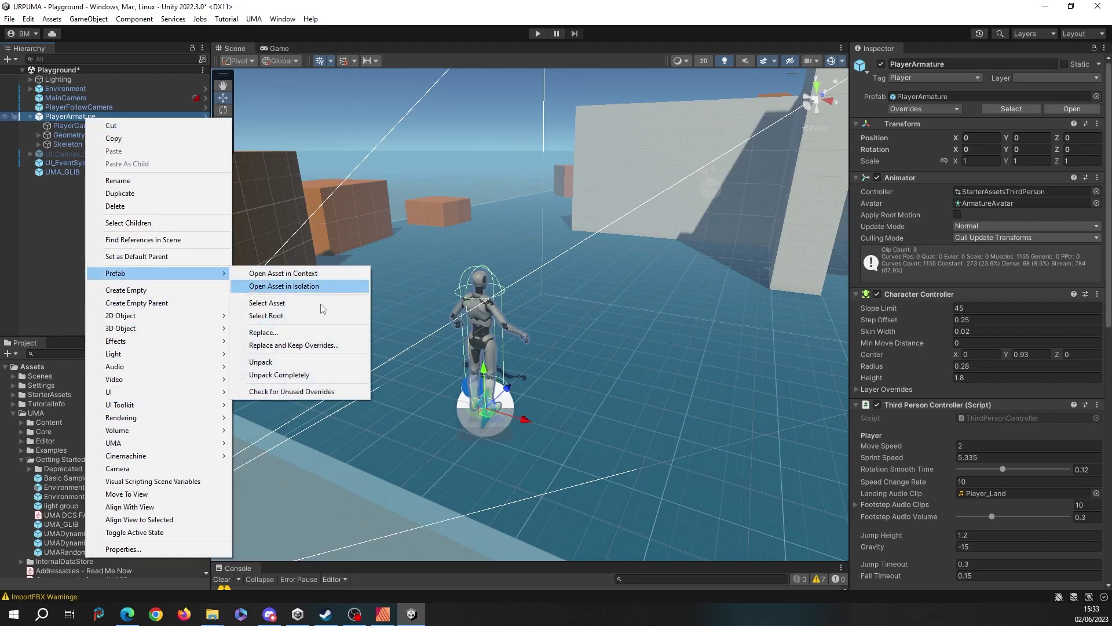
pyautogui.click(319, 375)
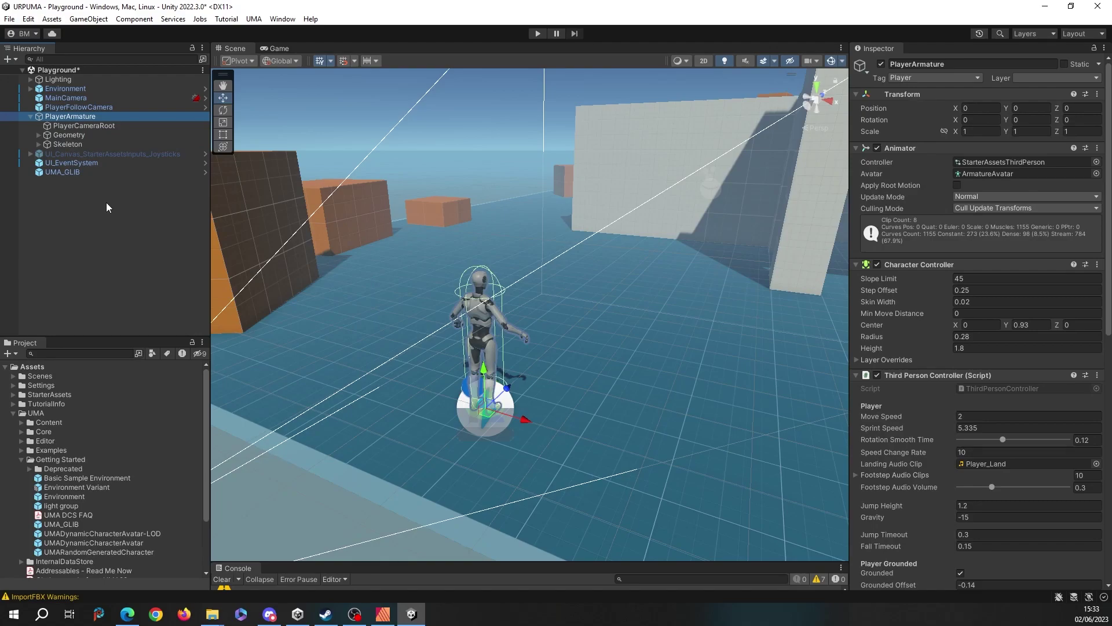
# - Delete the Geometry and Skeleton child objects from PlayerArmature, keeping PlayerCameraRoot
pyautogui.click(76, 136)
pyautogui.rightClick(76, 134)
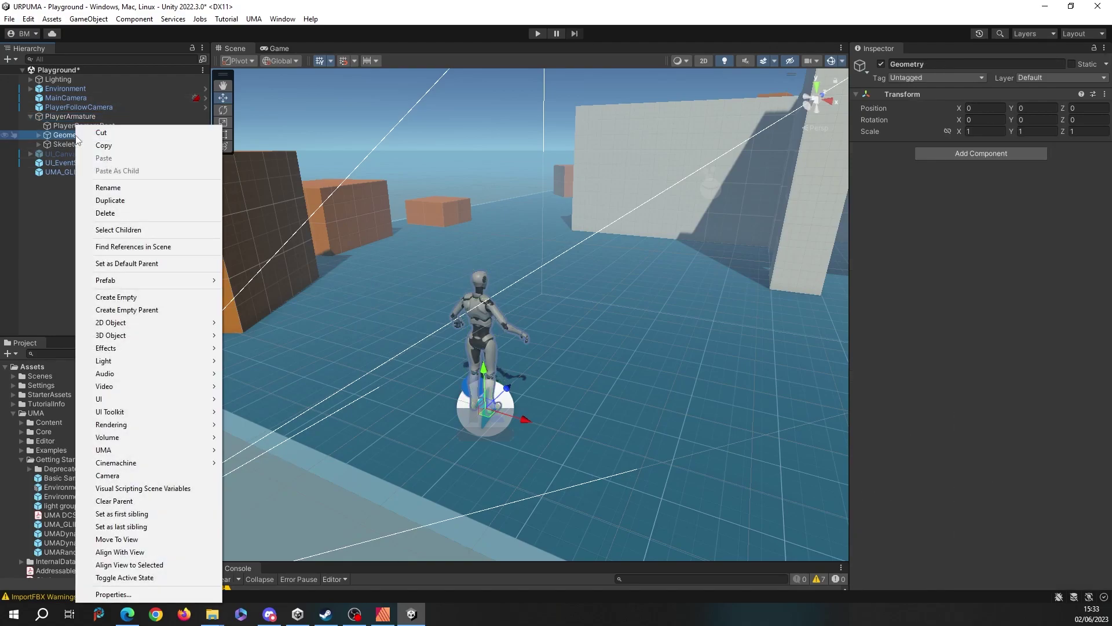
pyautogui.click(137, 214)
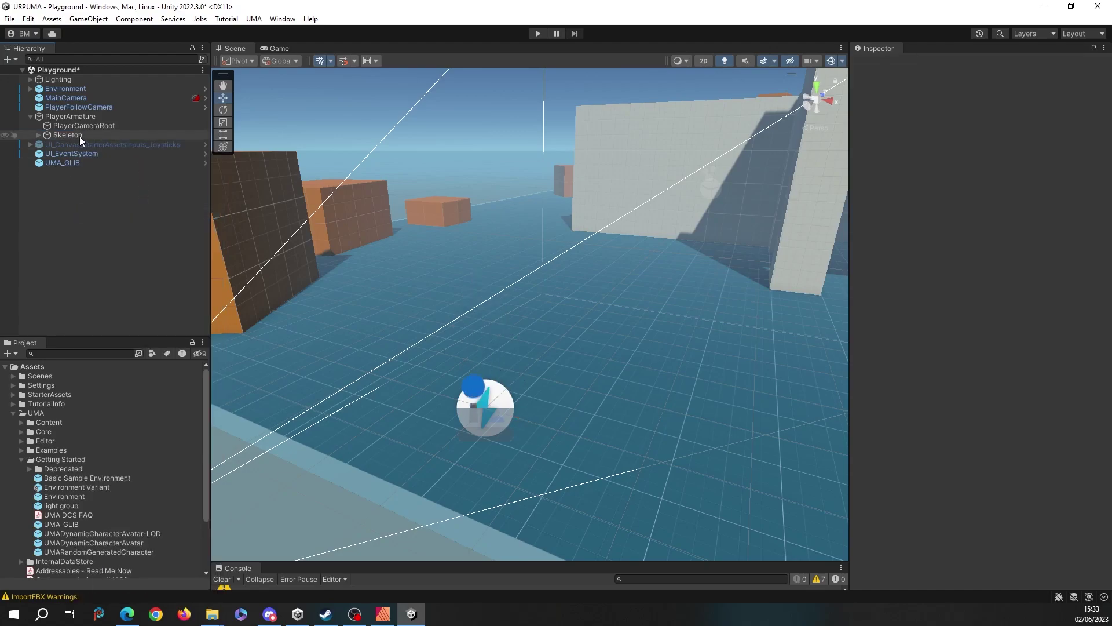
pyautogui.click(79, 136)
pyautogui.rightClick(80, 137)
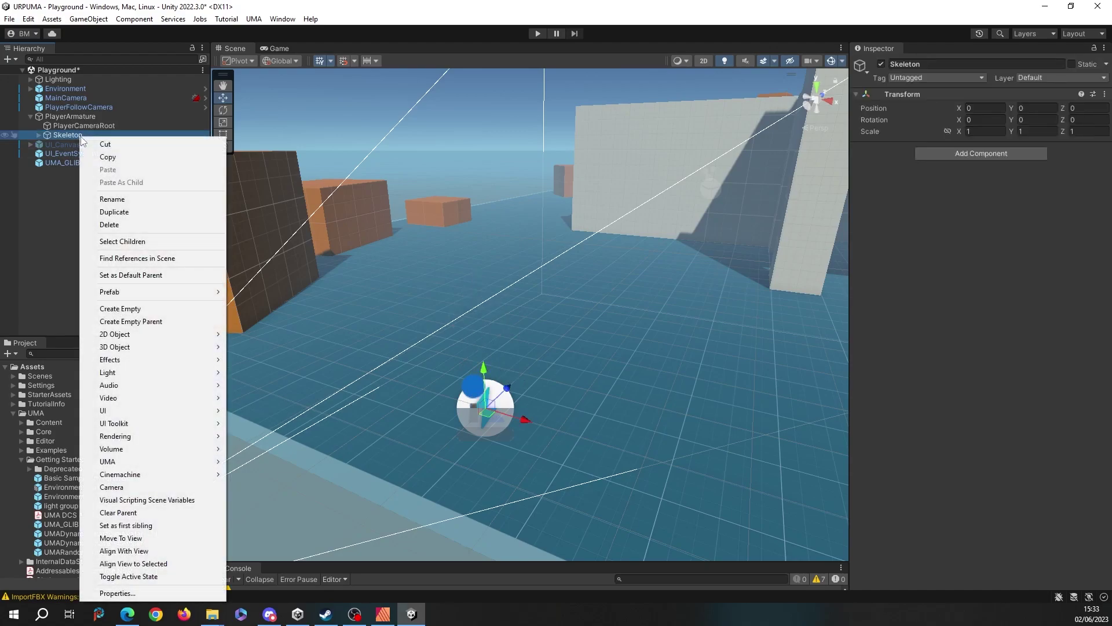
pyautogui.click(131, 230)
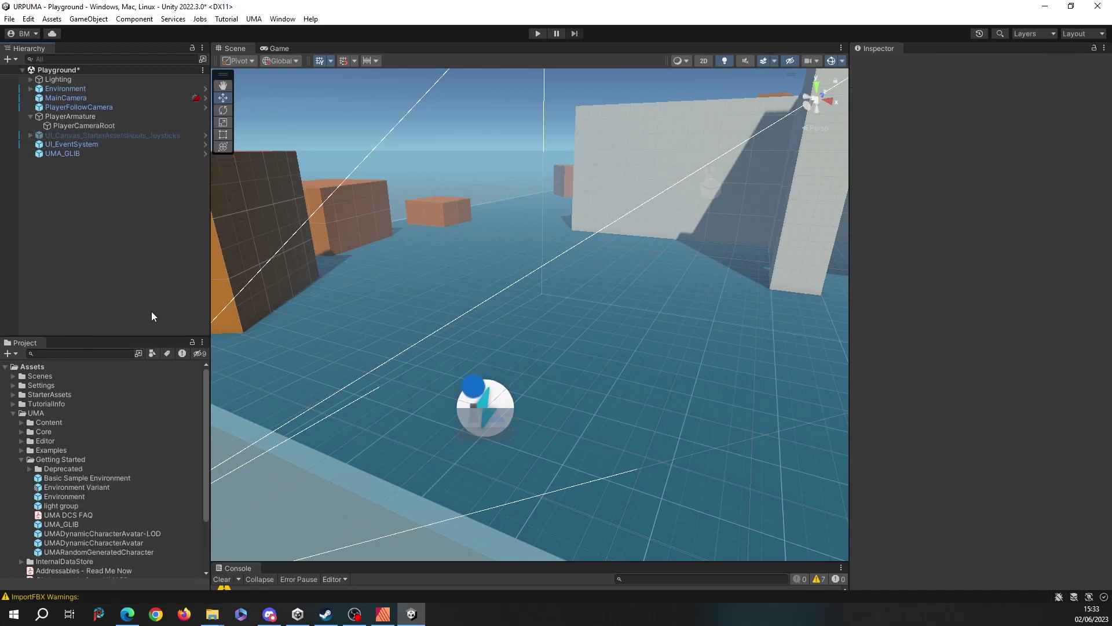
# - Add a Dynamic Character Avatar component to PlayerArmature
pyautogui.click(85, 118)
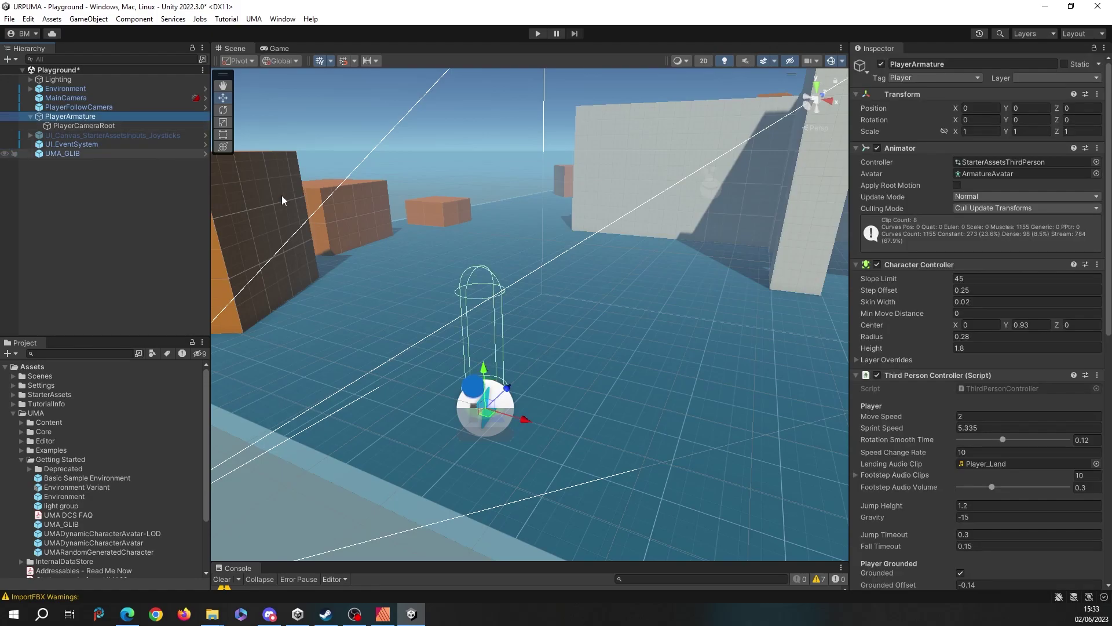
pyautogui.scroll(-10, 934, 232)
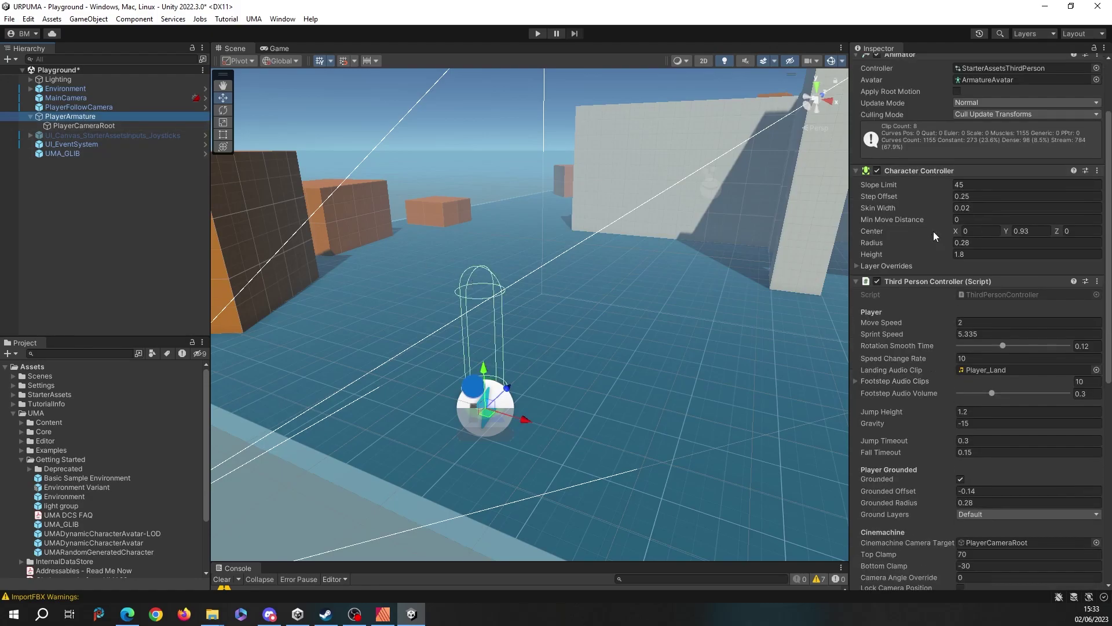
pyautogui.scroll(-3, 933, 234)
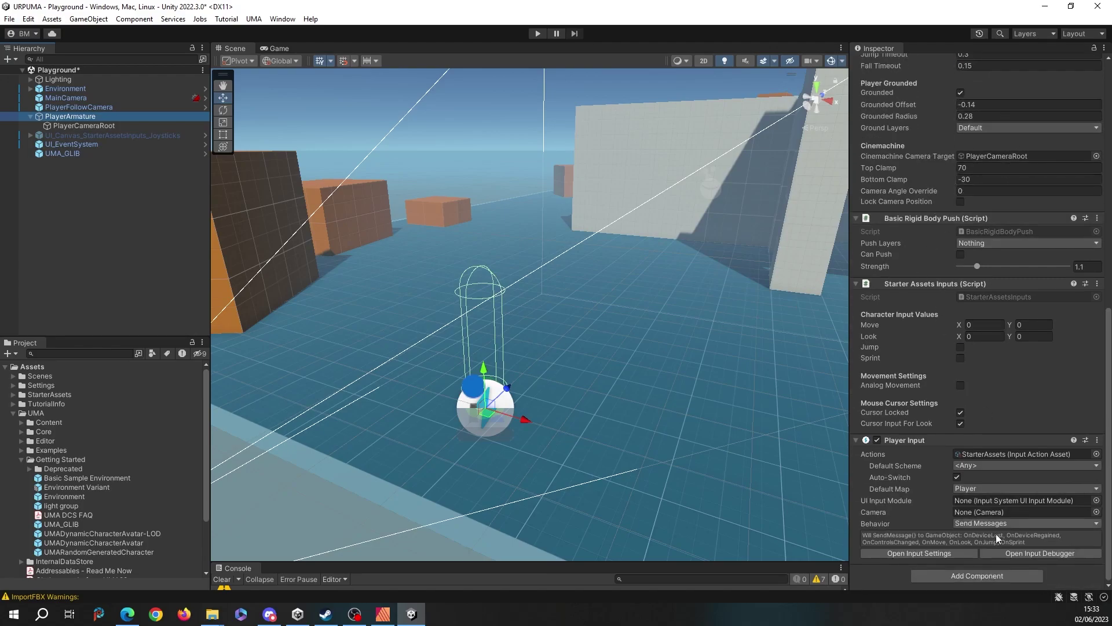
pyautogui.click(964, 576)
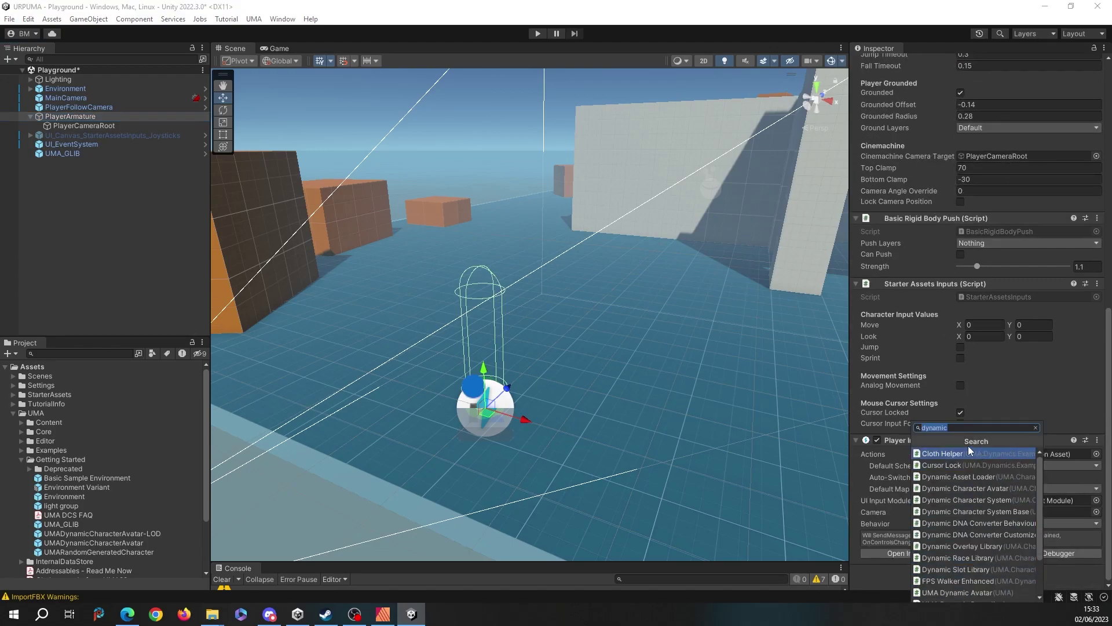
pyautogui.click(951, 488)
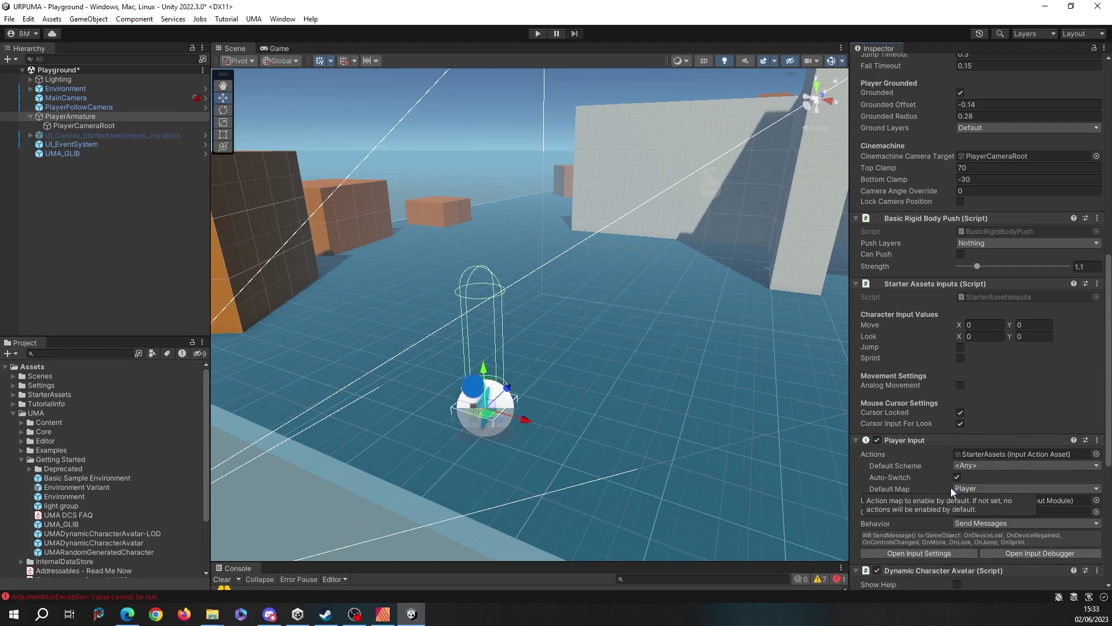
# - Set the Dynamic Character Avatar's active race to HumanMale
pyautogui.scroll(-10, 986, 373)
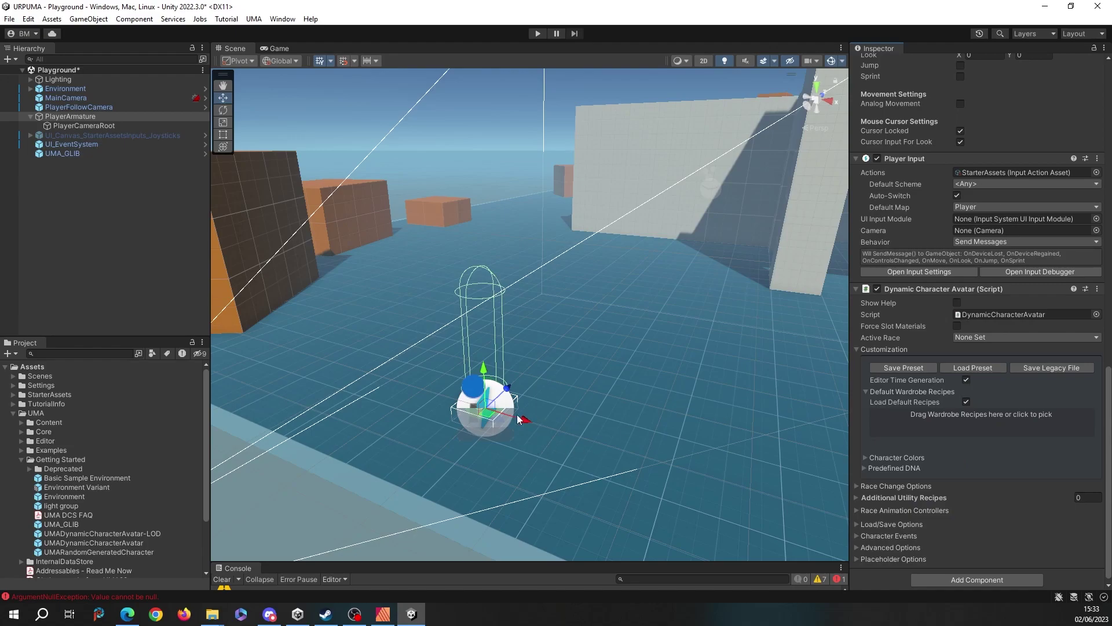
pyautogui.scroll(-1, 969, 431)
pyautogui.click(984, 332)
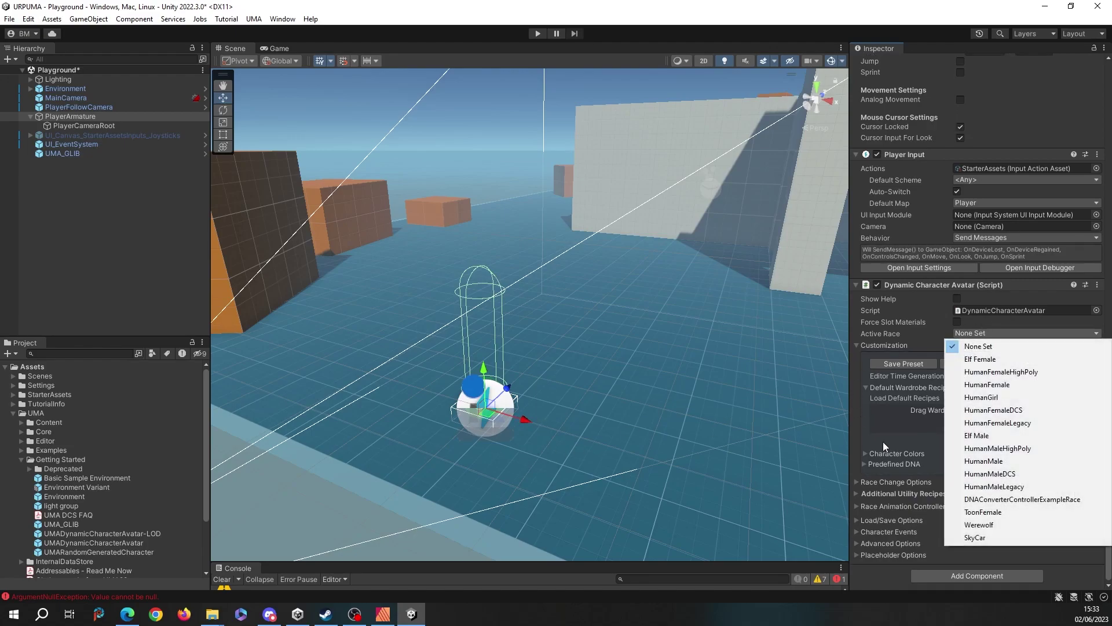
pyautogui.click(989, 462)
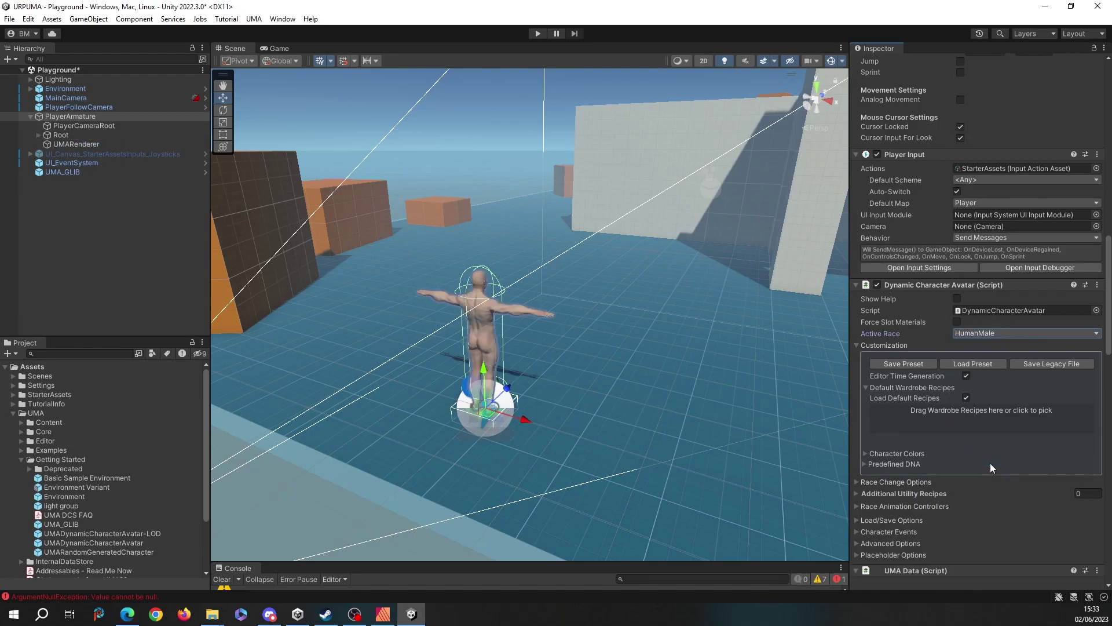
# - Add the MaleUnderwear and MalePants recipes to the avatar's default wardrobe
pyautogui.click(959, 412)
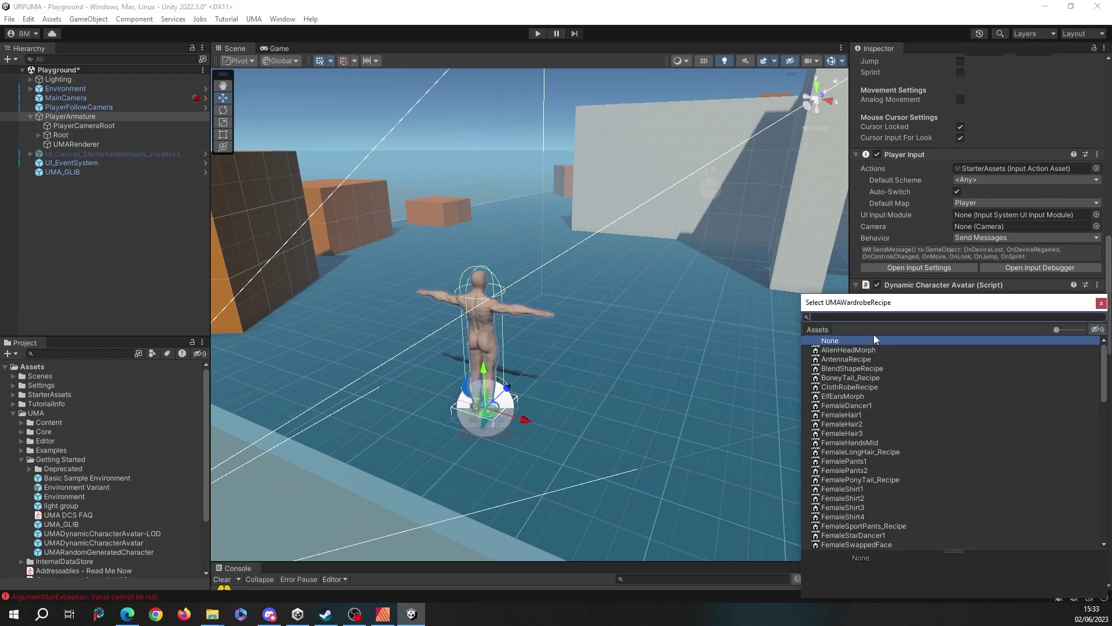
pyautogui.write('underwear')
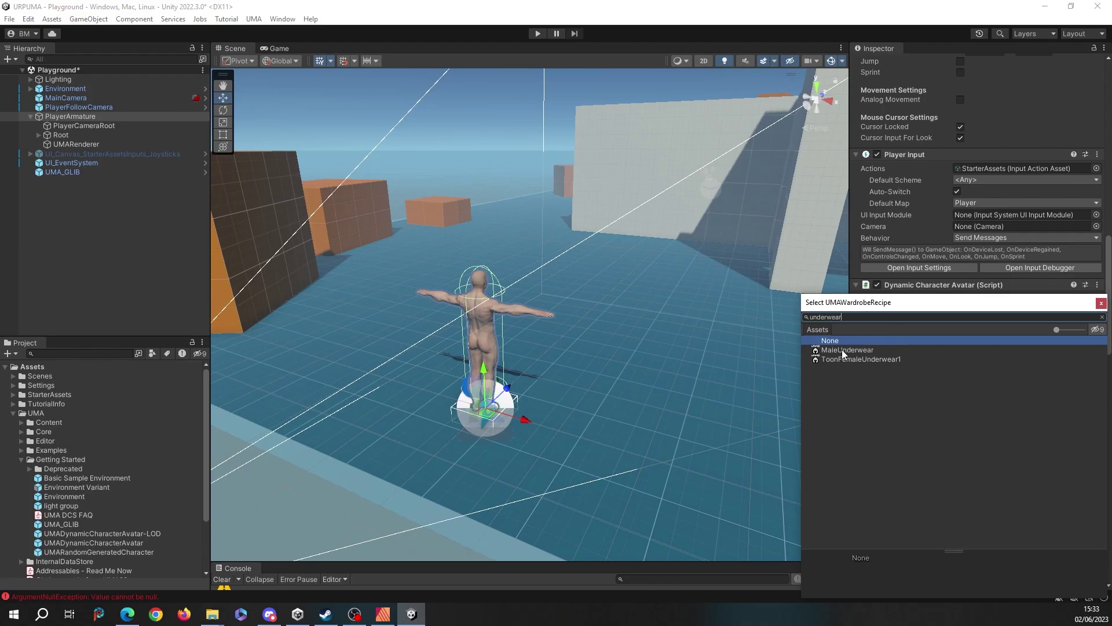
pyautogui.click(842, 349)
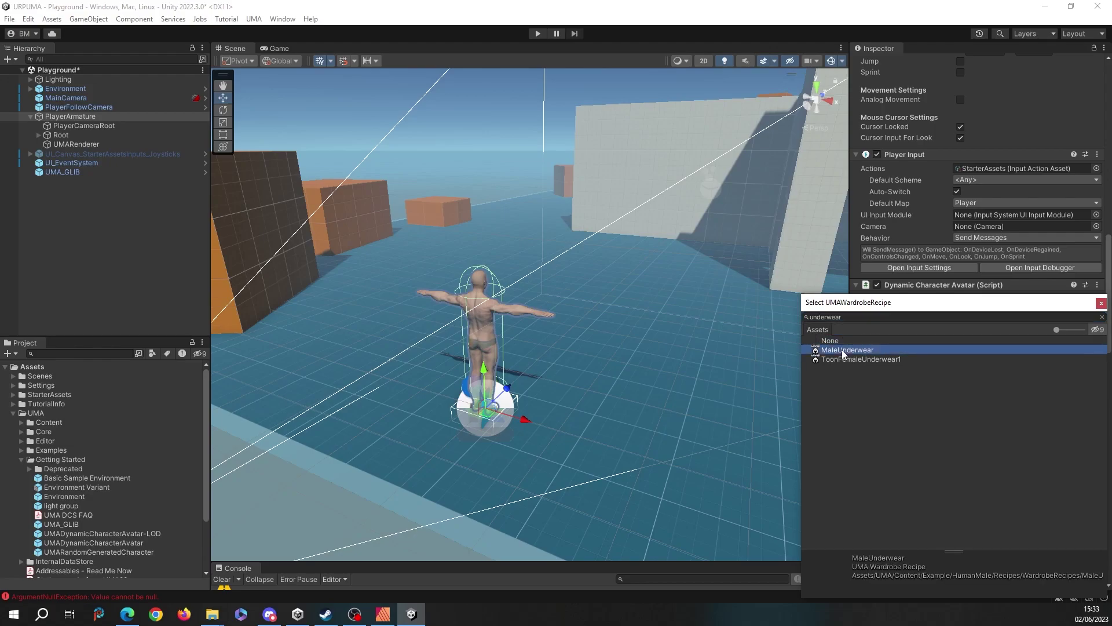
pyautogui.click(850, 318)
pyautogui.write('pants')
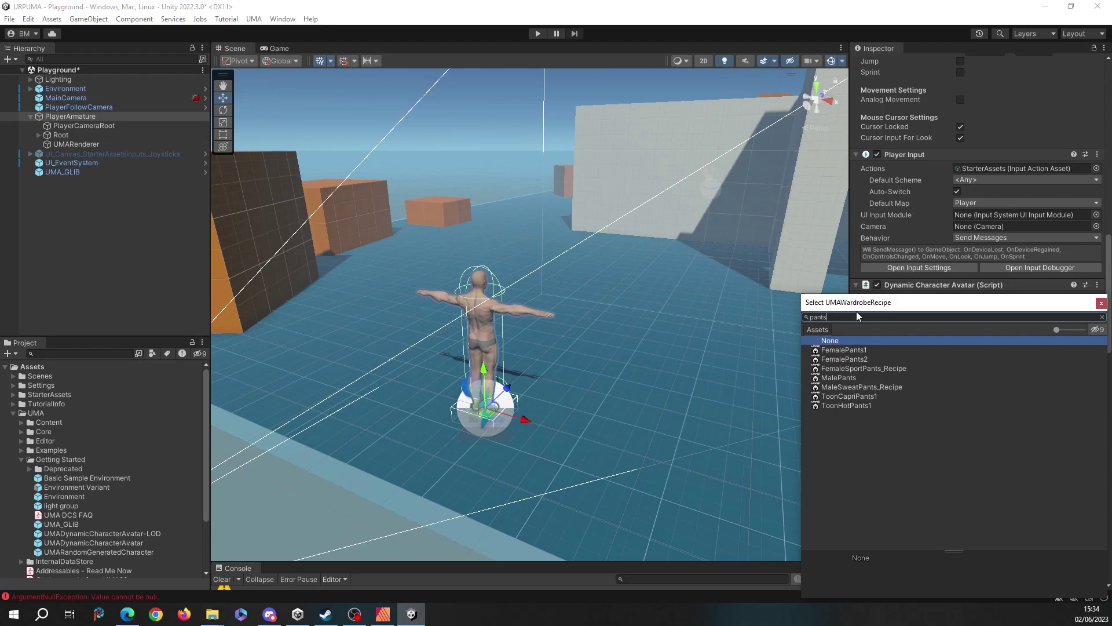
pyautogui.moveTo(856, 302); pyautogui.dragTo(629, 240)
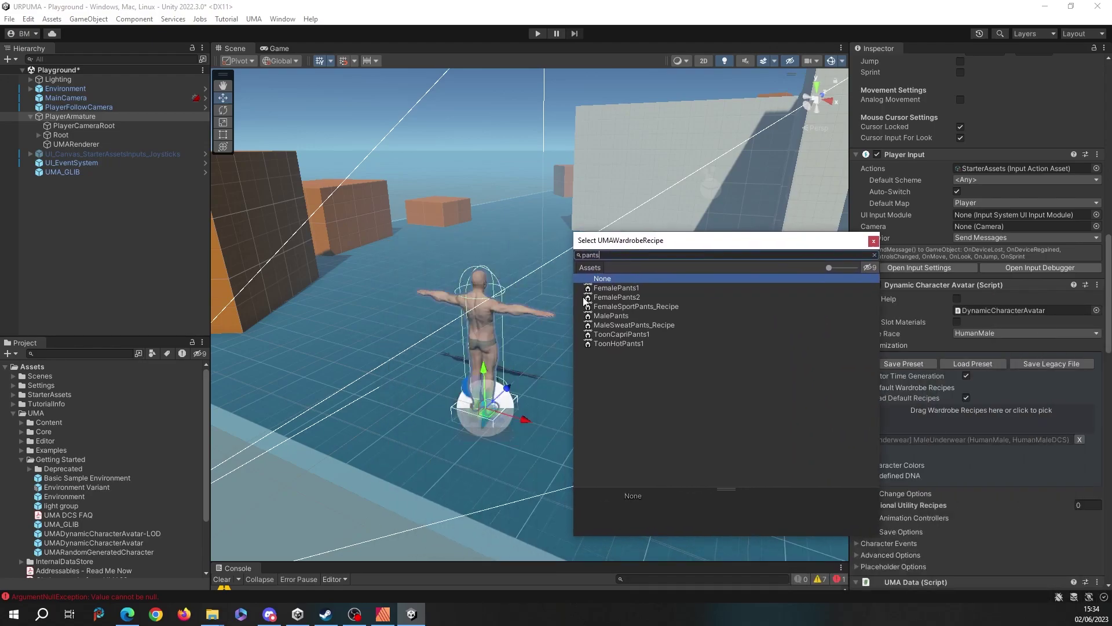
pyautogui.click(608, 316)
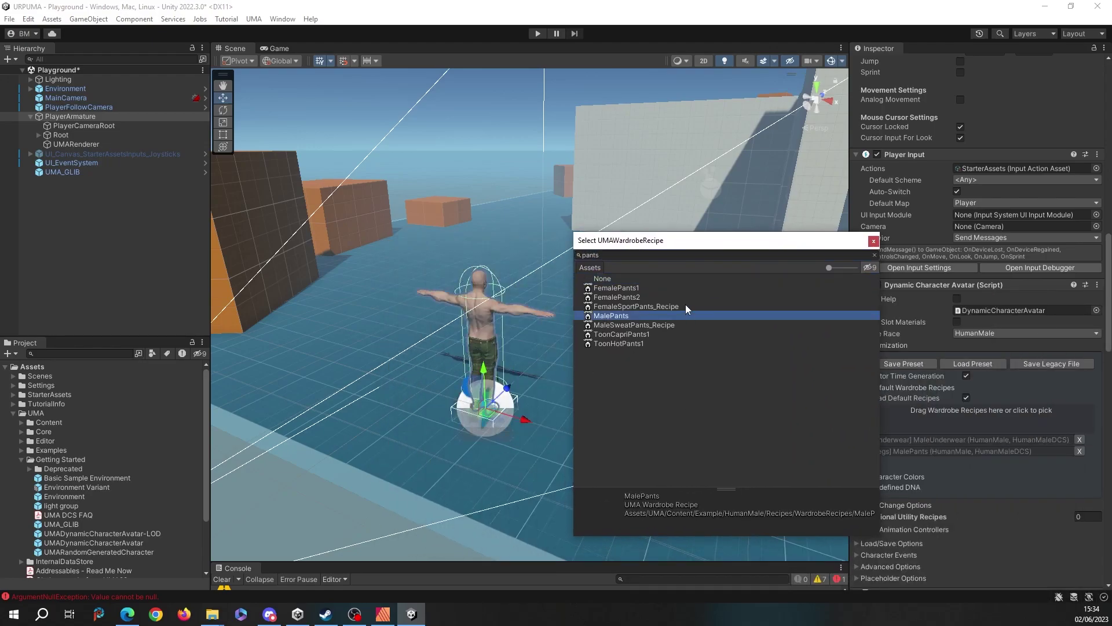
# - Add the MaleShirt1 and MaleHairSlick01_Recipe recipes to the avatar's default wardrobe
pyautogui.click(625, 255)
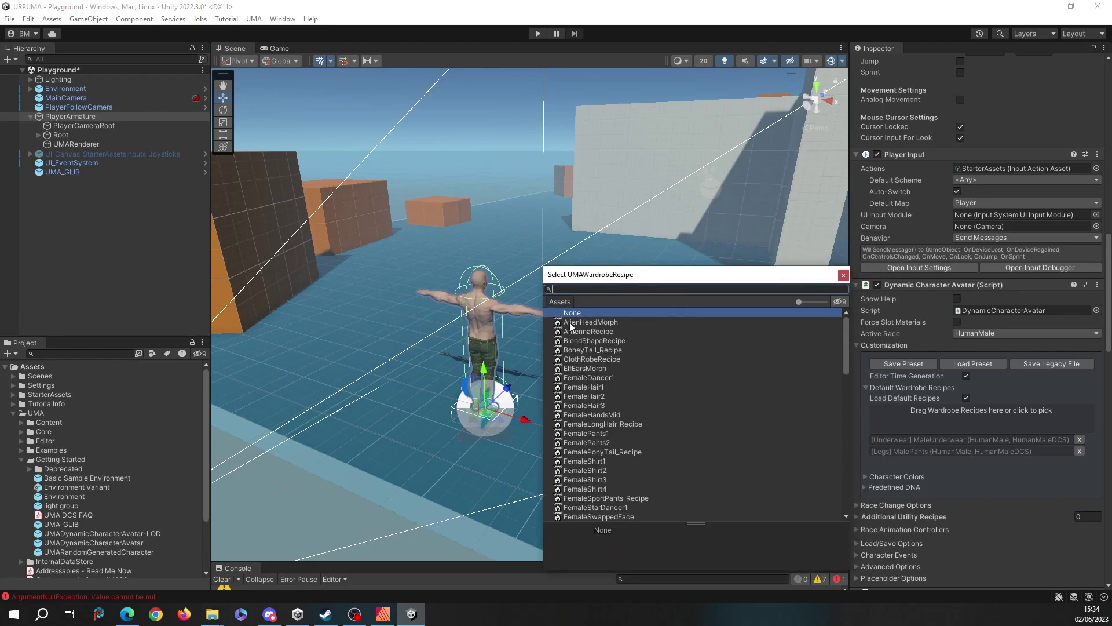
pyautogui.write('shirt')
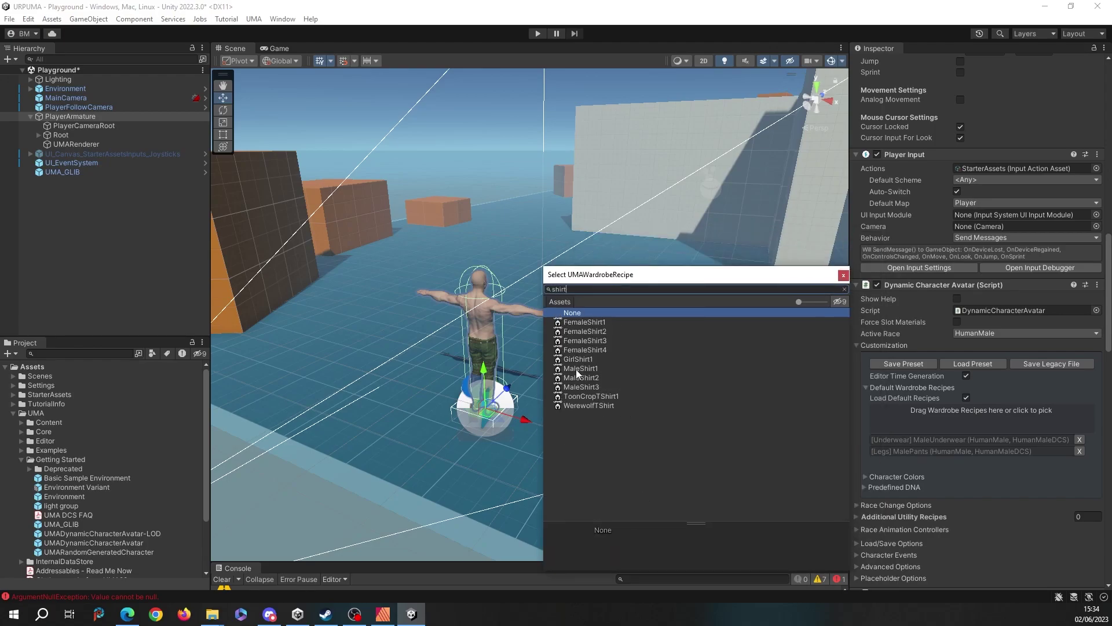
pyautogui.doubleClick(576, 370)
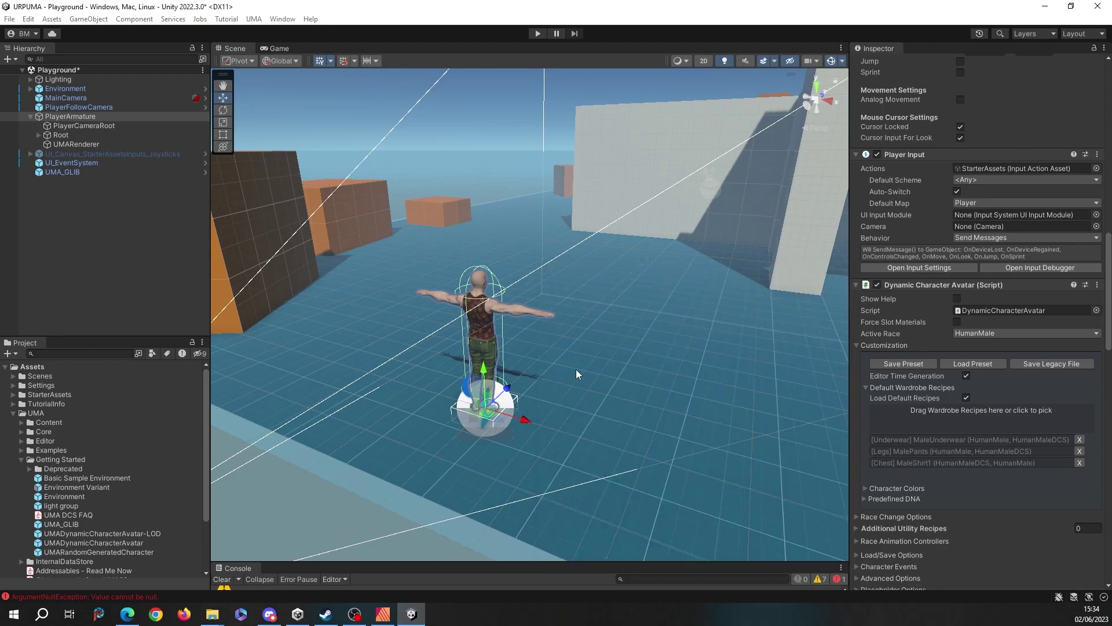
pyautogui.click(941, 412)
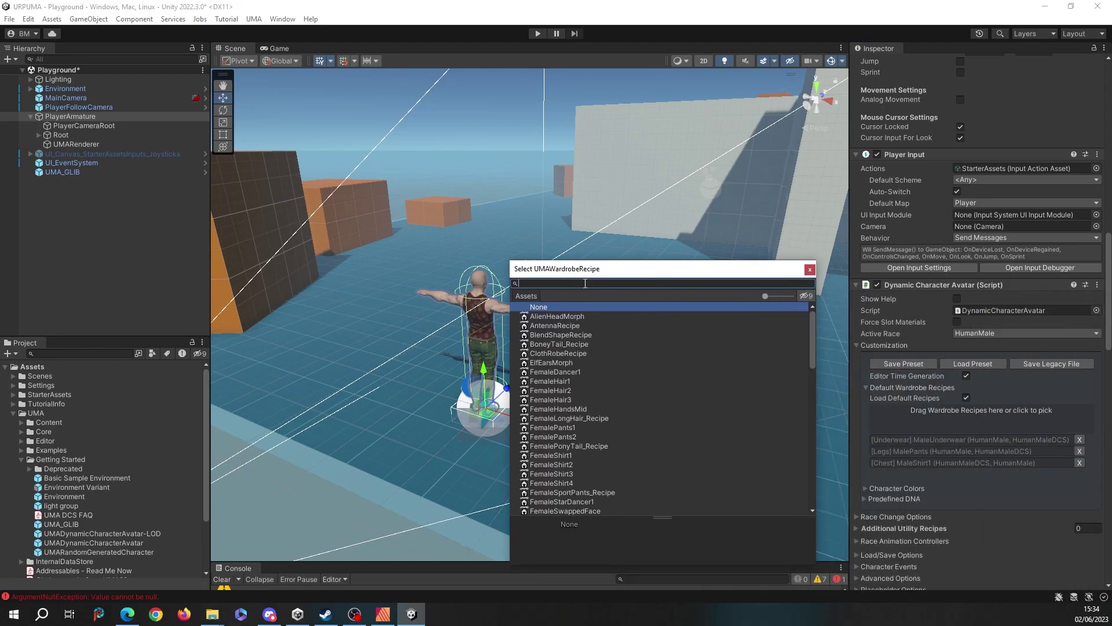
pyautogui.write('hair')
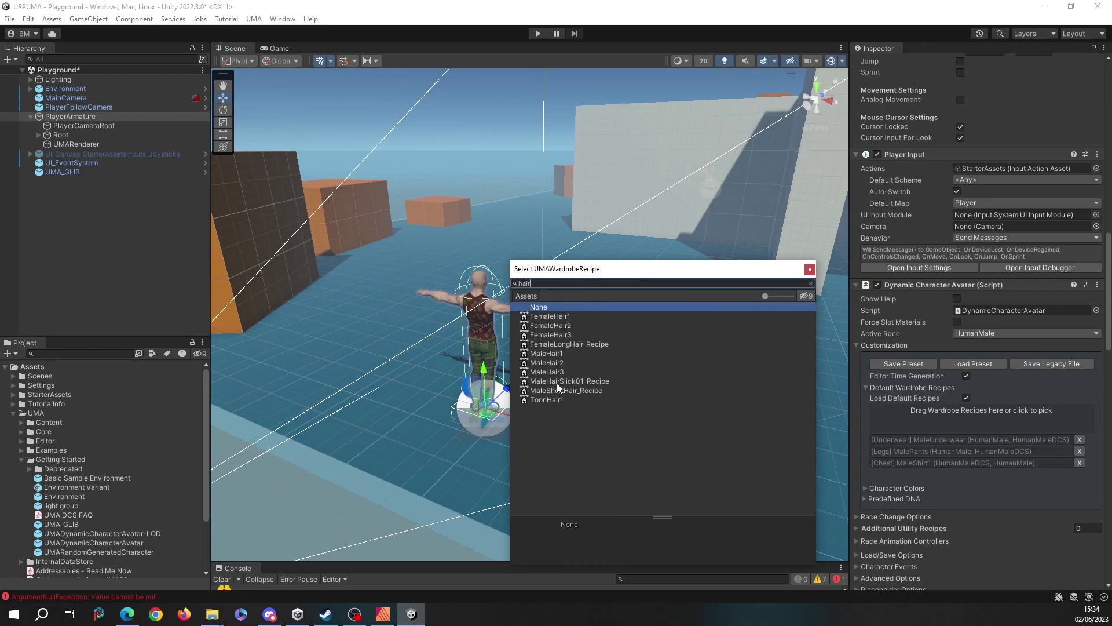
pyautogui.doubleClick(557, 383)
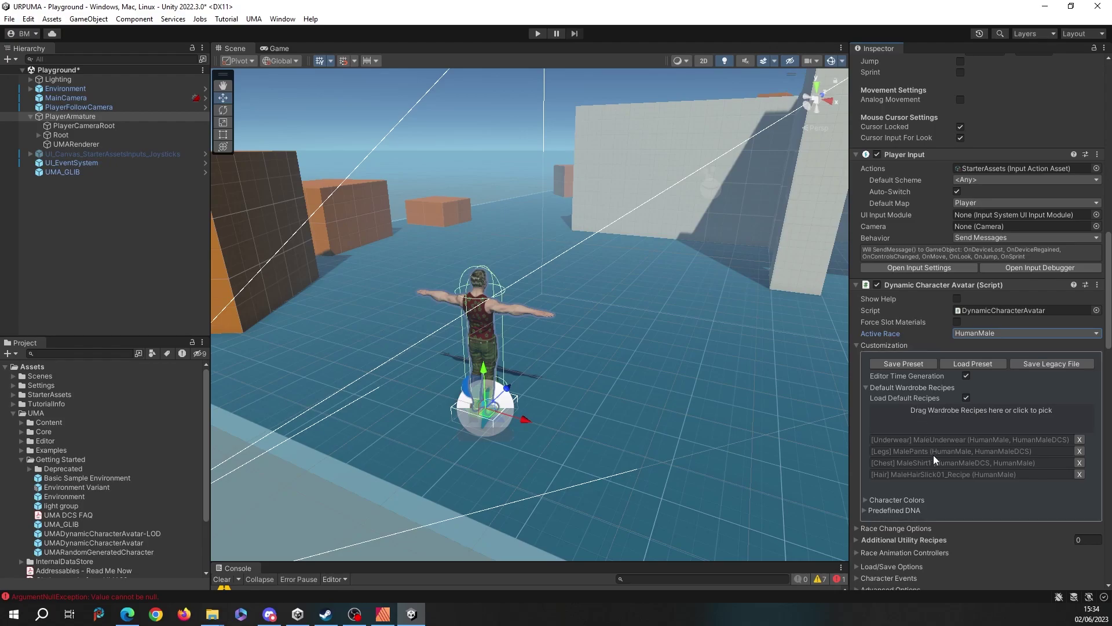
# - Check the Animator's controller on PlayerArmature against the default animation controller in the avatar's Race Animation Controllers
pyautogui.scroll(15, 976, 445)
pyautogui.scroll(10, 975, 444)
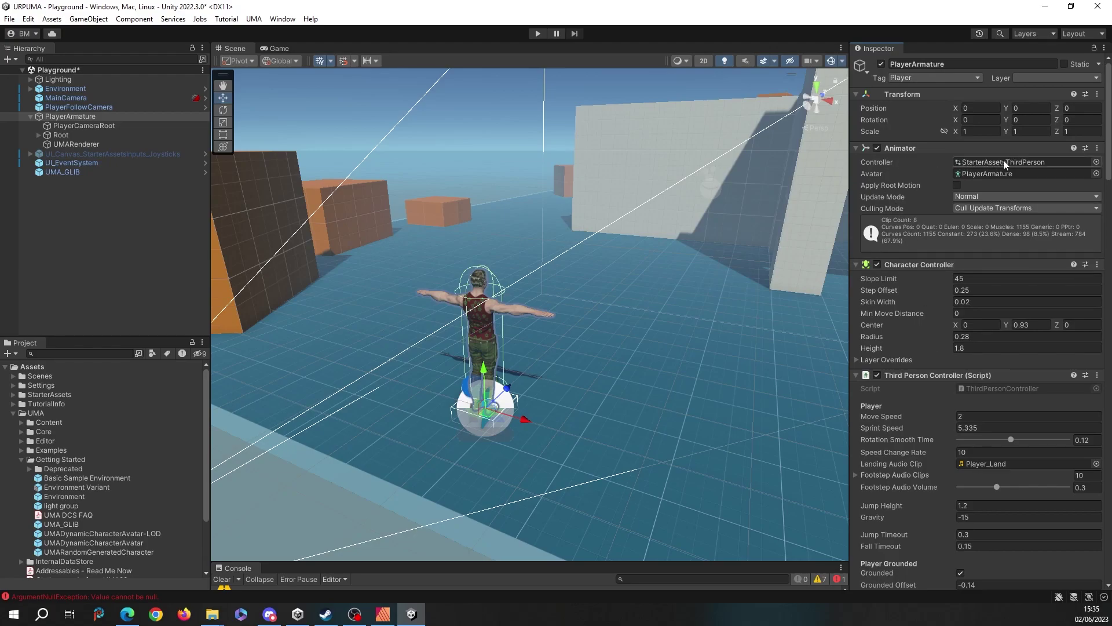
pyautogui.scroll(-14, 1052, 400)
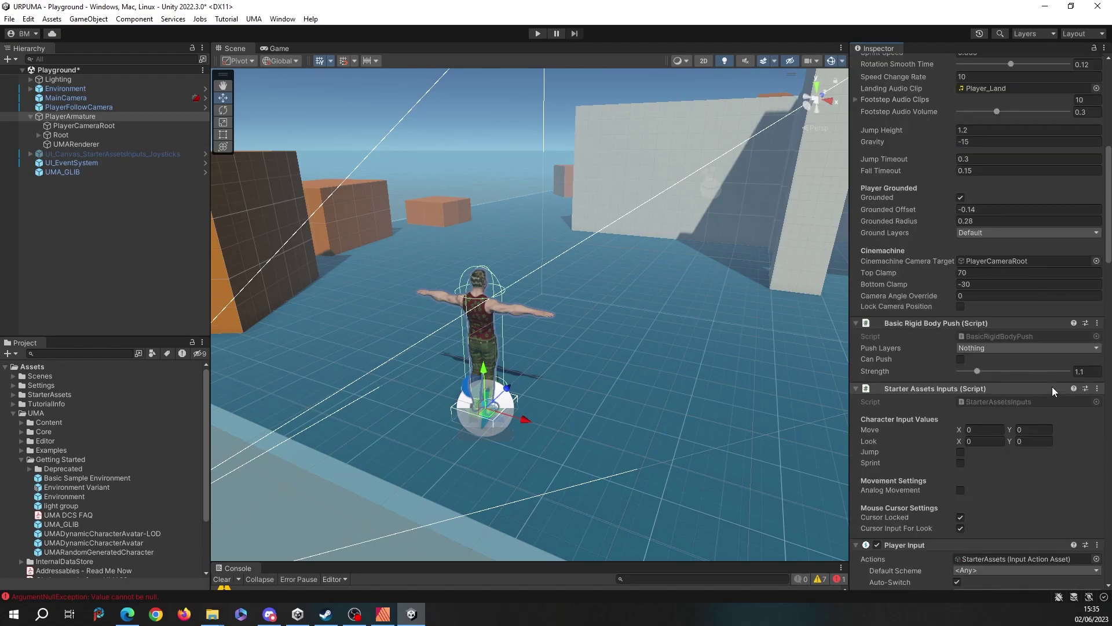
pyautogui.scroll(-18, 1052, 387)
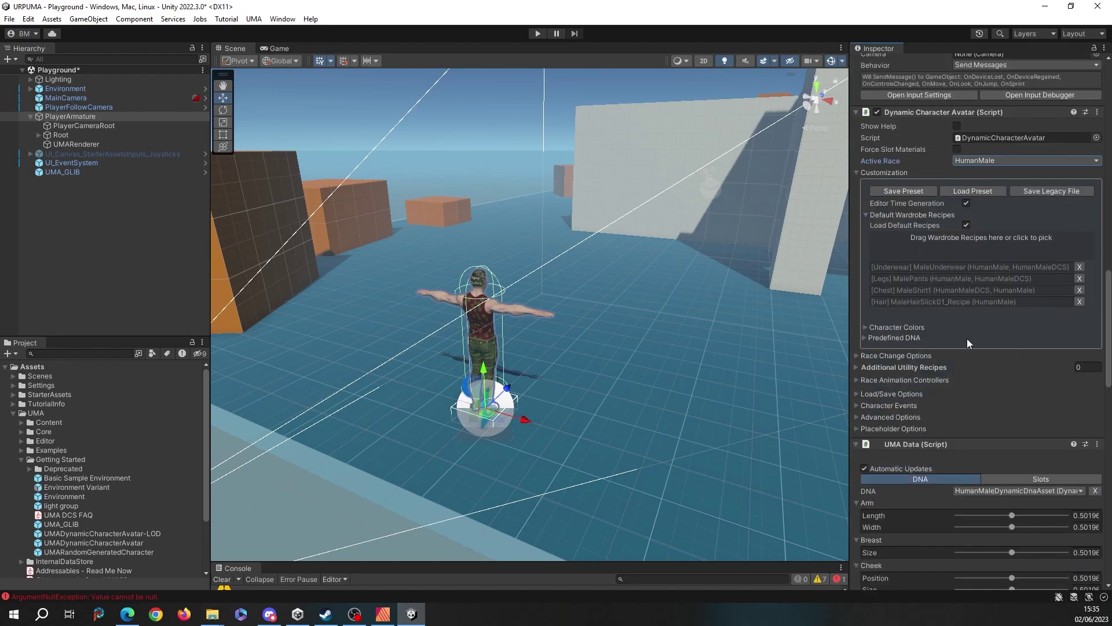
pyautogui.click(856, 380)
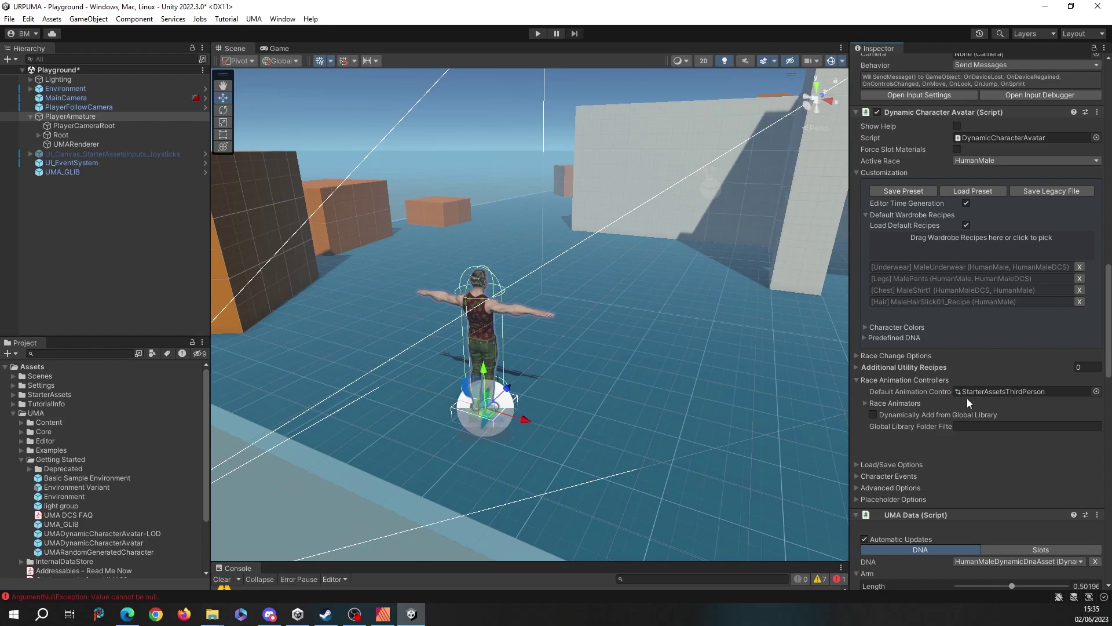
pyautogui.scroll(20, 1011, 396)
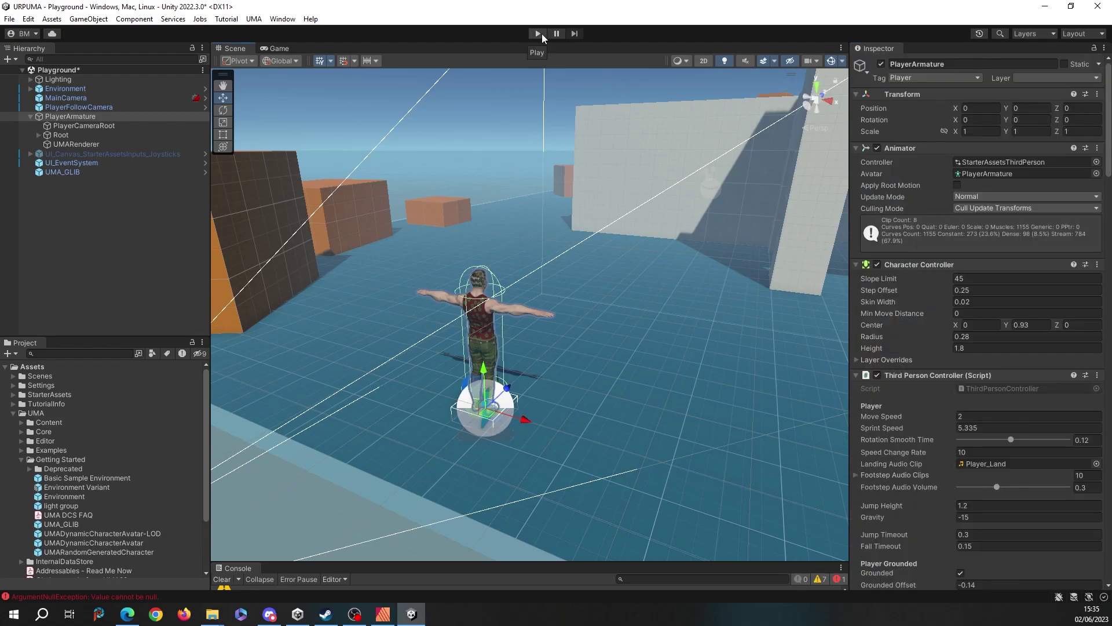
# - Play the scene and test the UMA character by walking, jumping and climbing the stairs while turning the camera
pyautogui.click(537, 33)
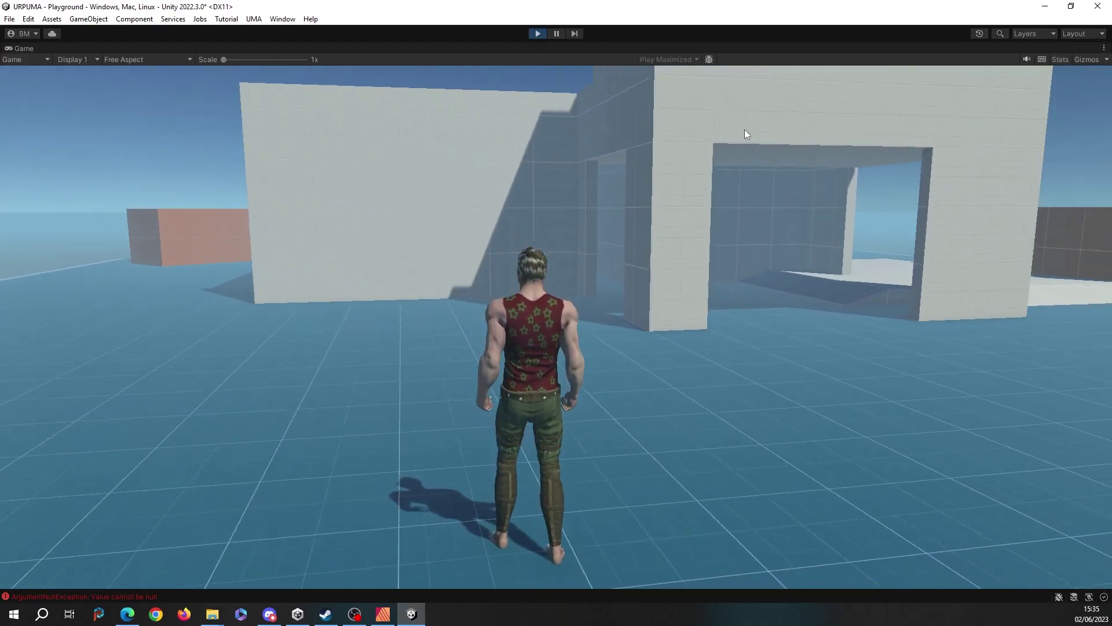
pyautogui.click(745, 130)
pyautogui.press('d')
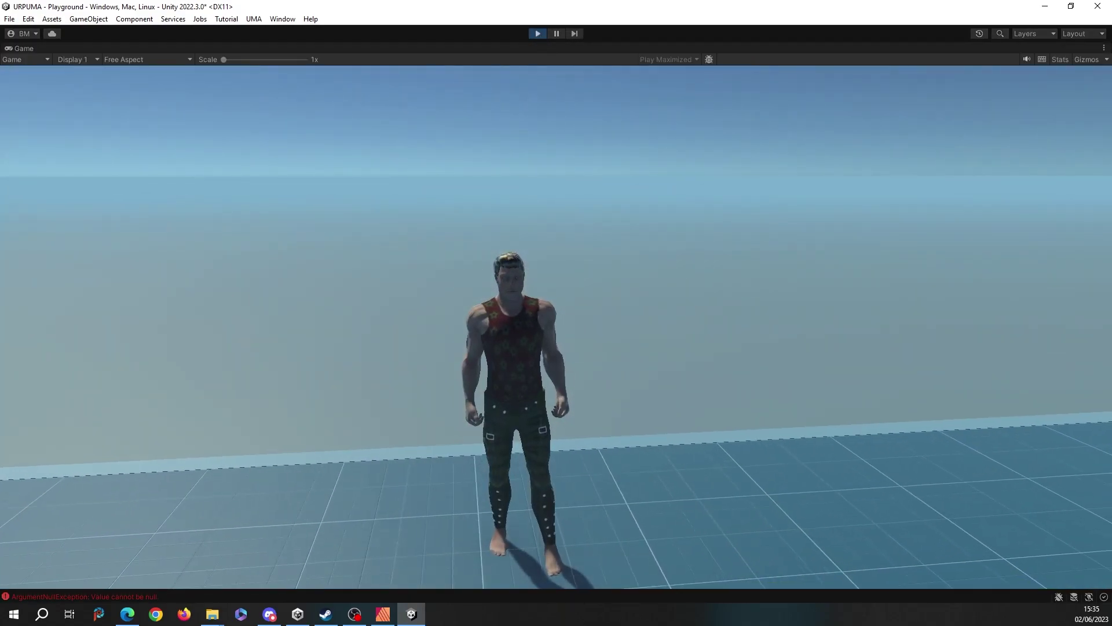
pyautogui.moveTo(1, 297)
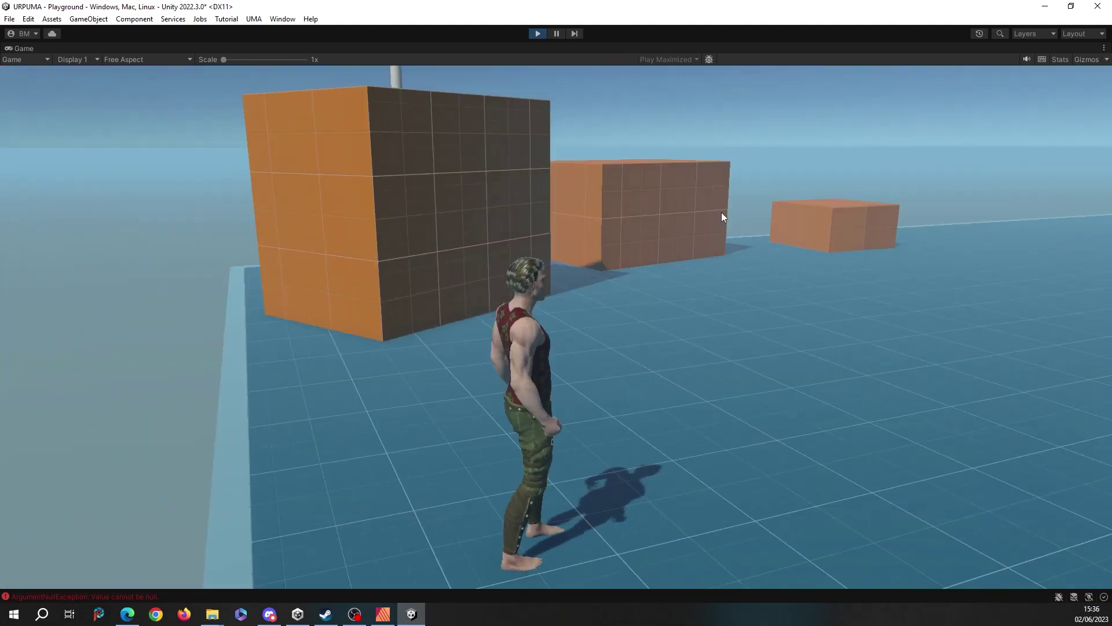
pyautogui.click(723, 216)
pyautogui.press('w')
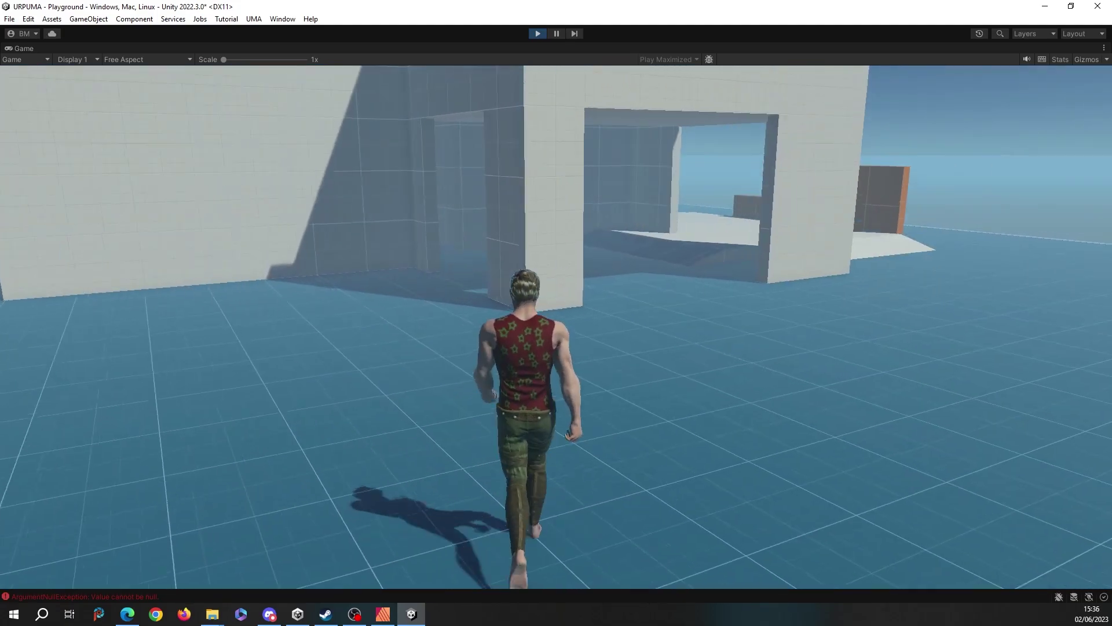
pyautogui.press('d')
pyautogui.press('space')
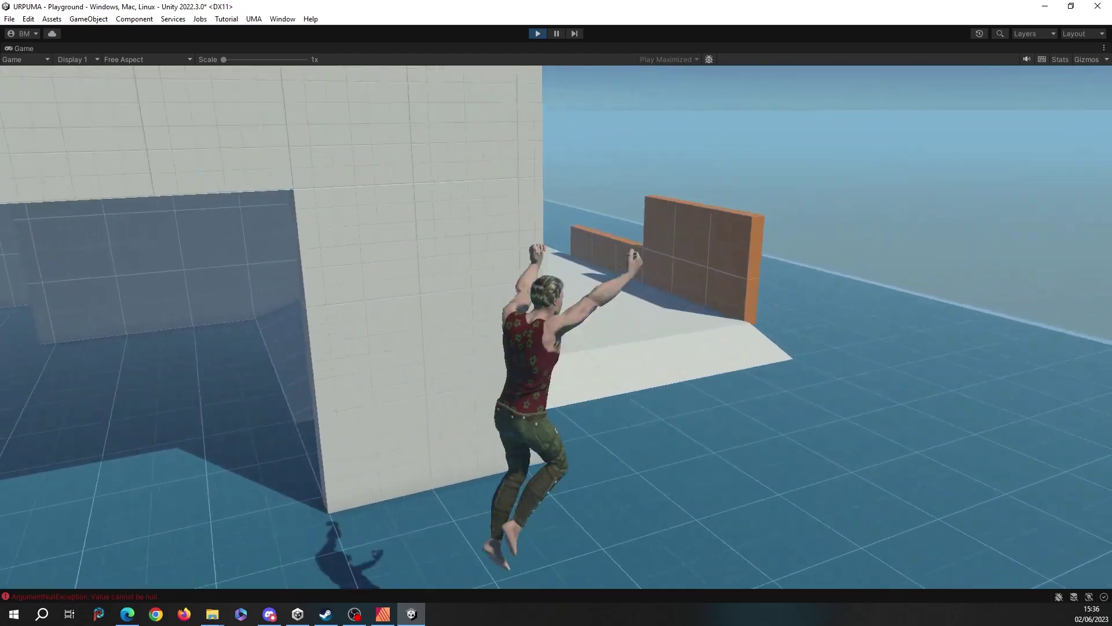
pyautogui.press('w')
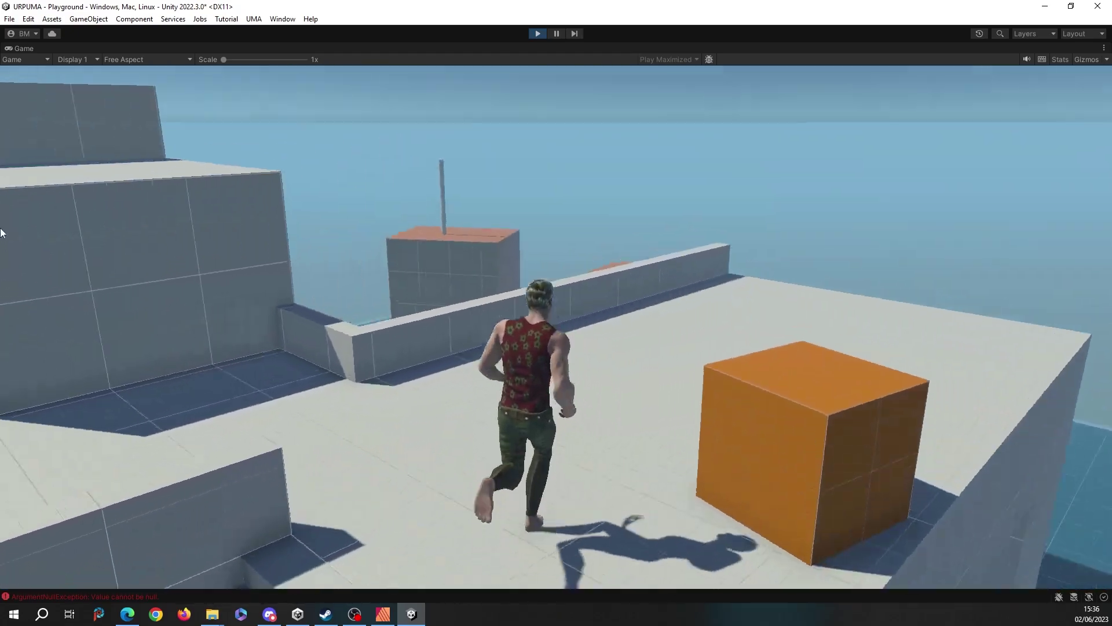
pyautogui.press('w')
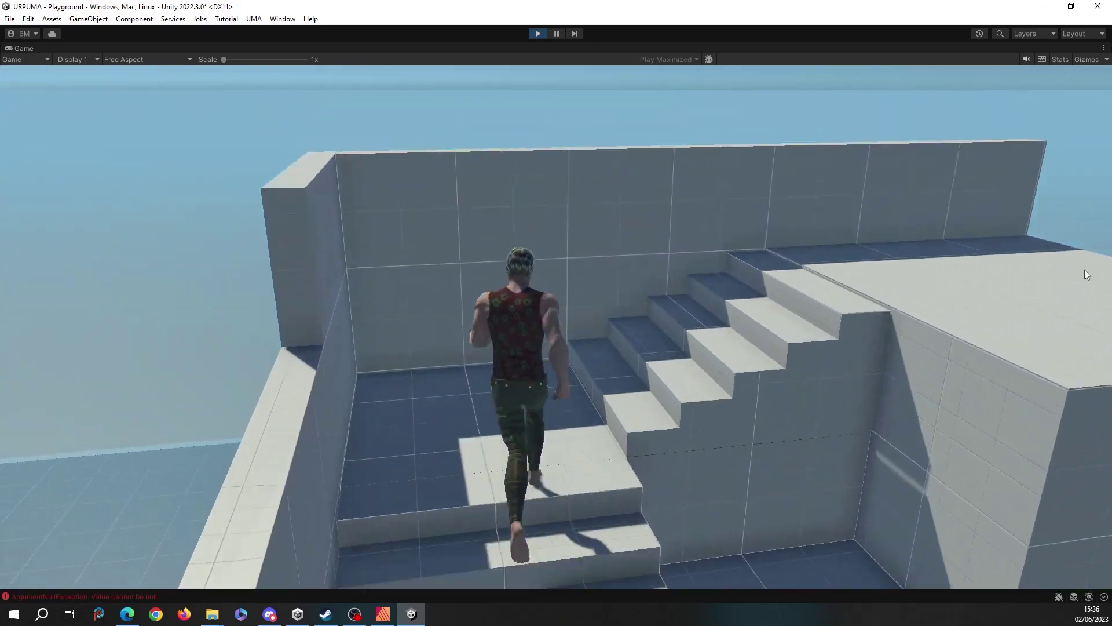
pyautogui.press('w')
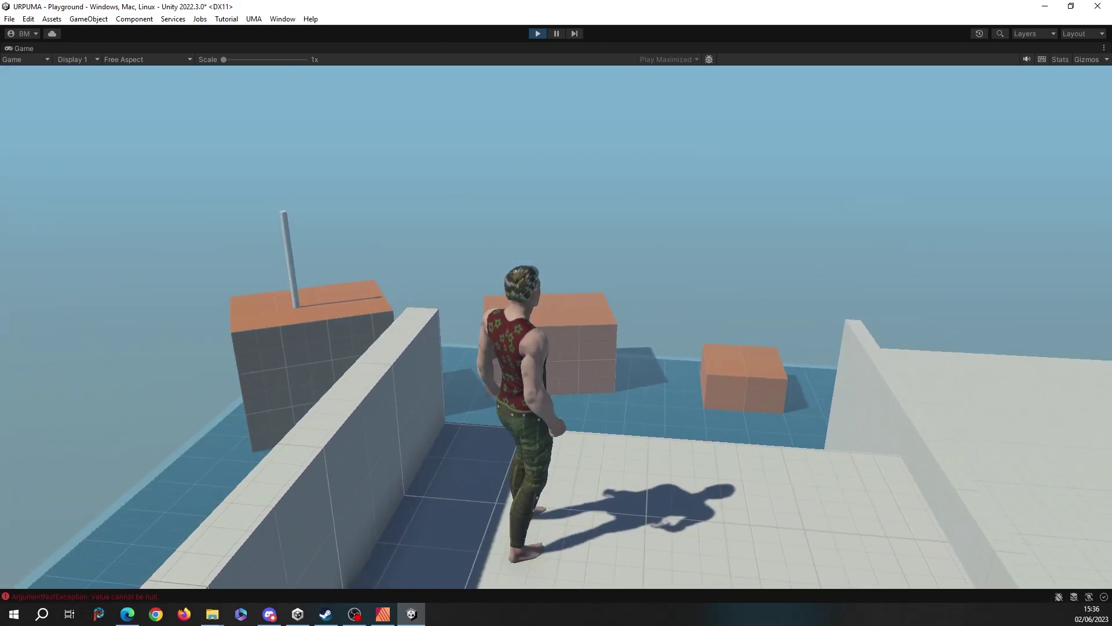
# - Restore the Game view from maximized and set the character's arm length DNA to 1 in UMA Data during play
pyautogui.press('Escape')
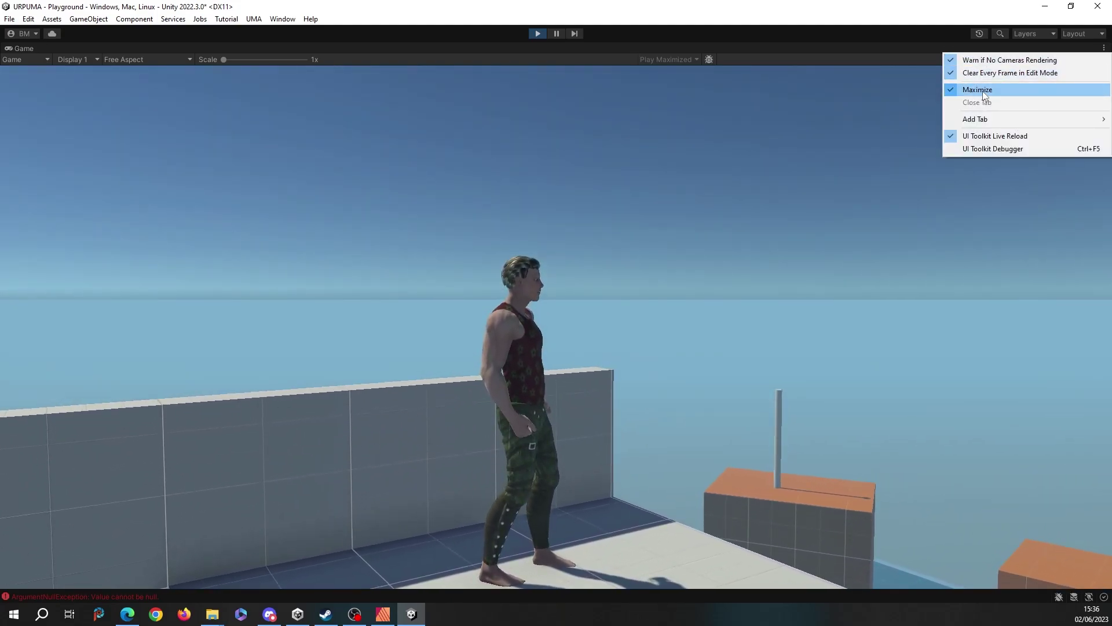
pyautogui.click(982, 91)
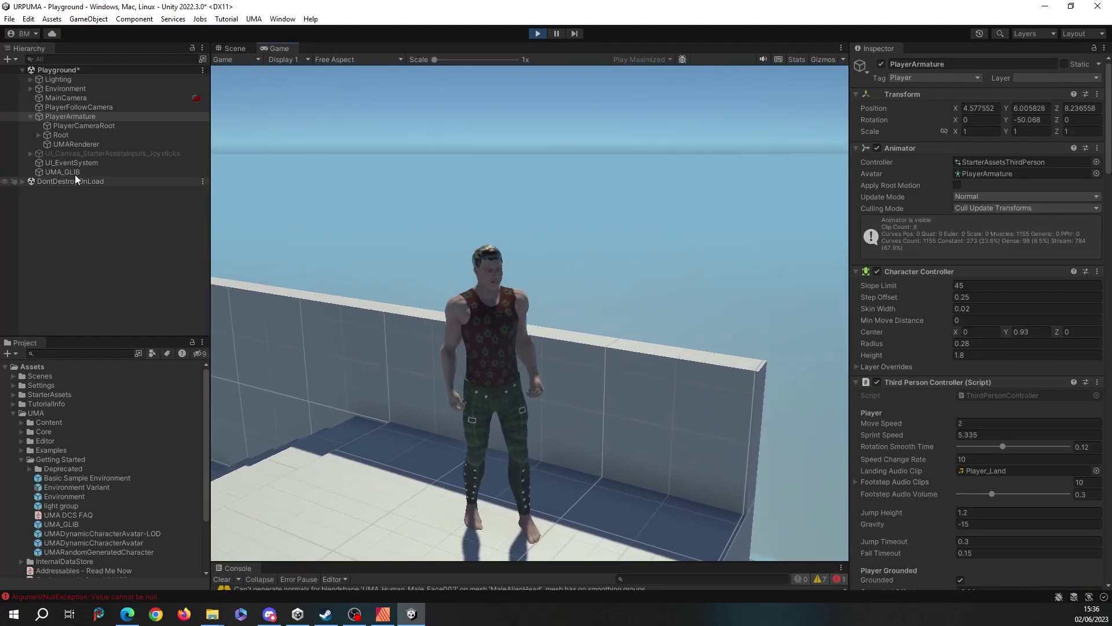
pyautogui.scroll(-6, 991, 489)
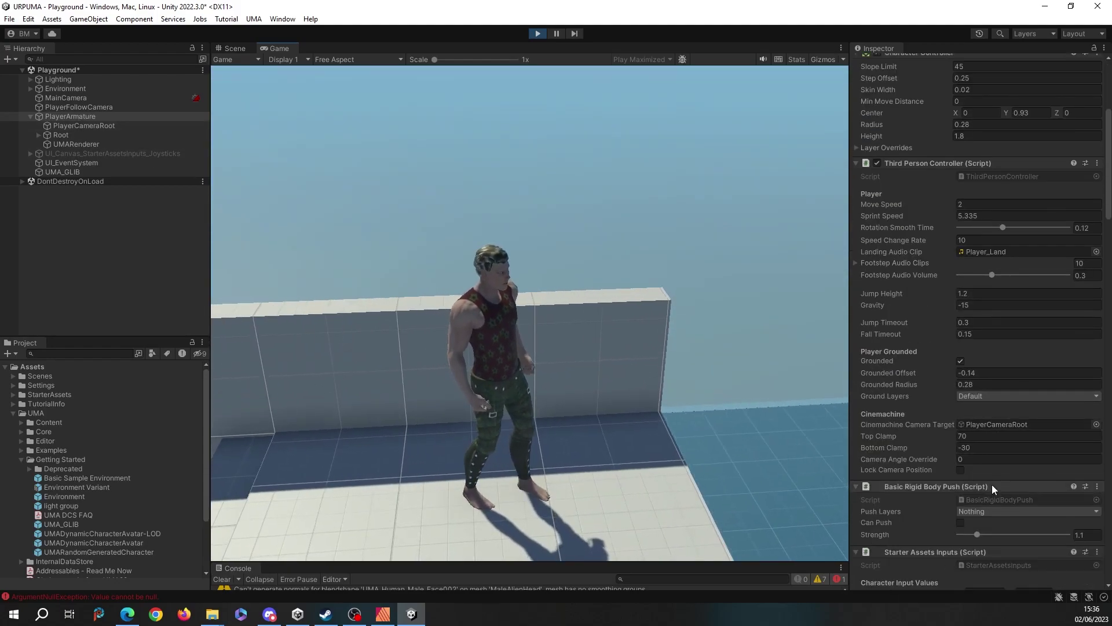
pyautogui.scroll(-20, 992, 485)
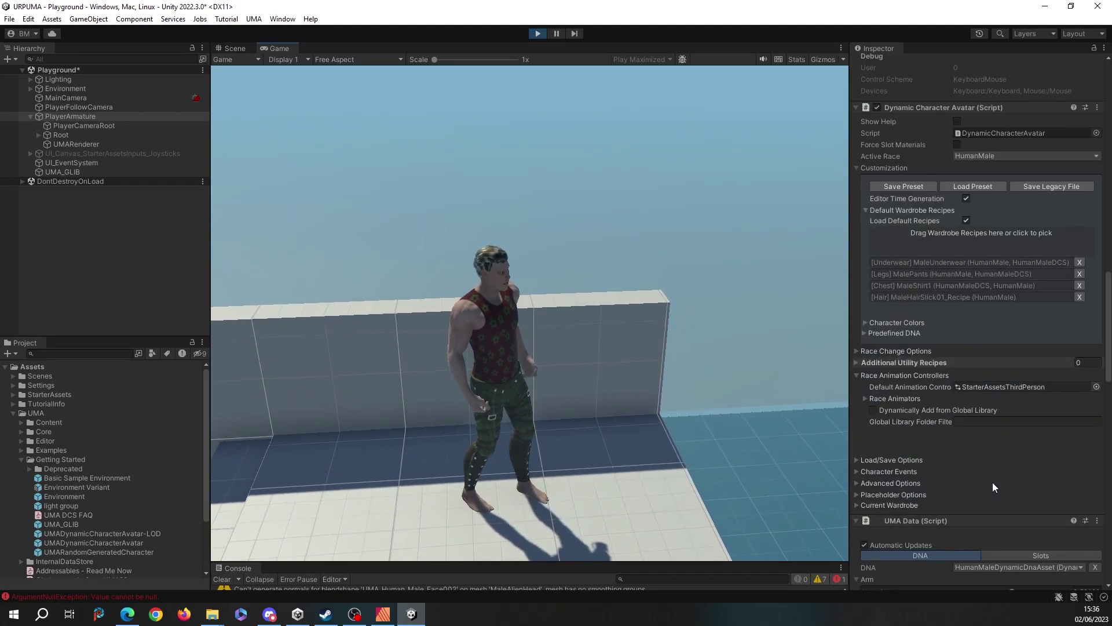
pyautogui.scroll(-7, 993, 482)
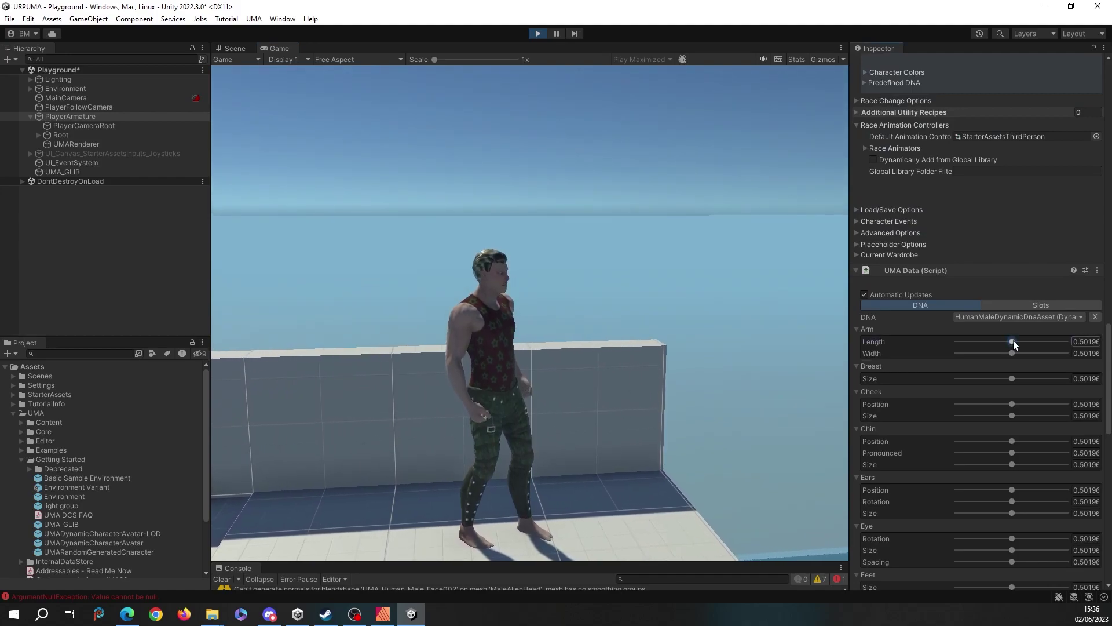
pyautogui.moveTo(1013, 341); pyautogui.dragTo(1089, 351)
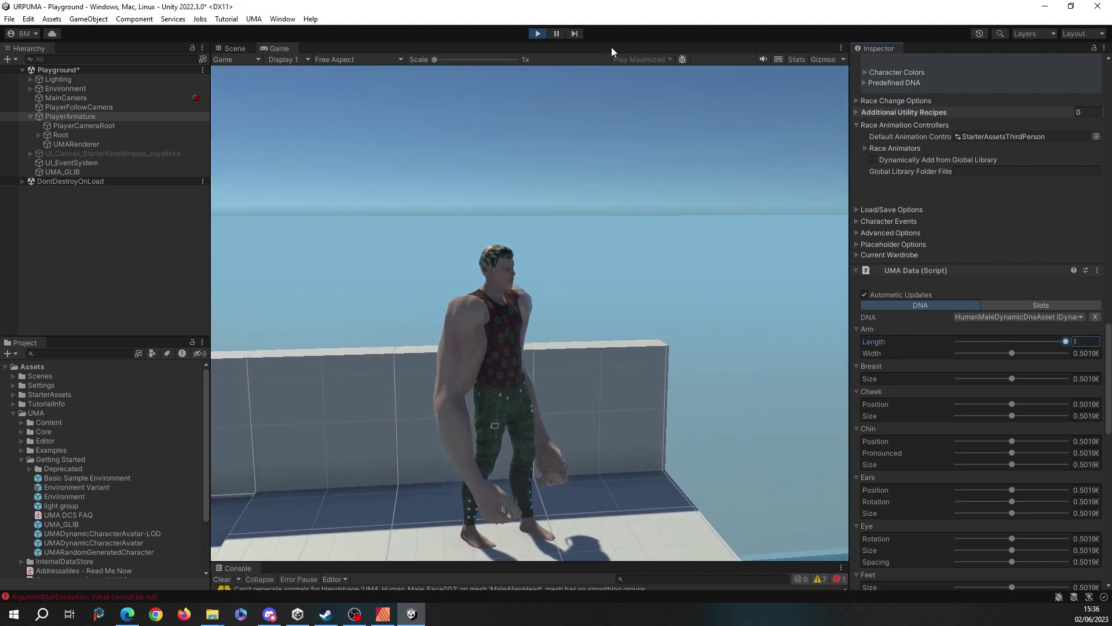
# - Maximize the Game view and test the long-armed character by running, jumping off the platform and viewing it from the front
pyautogui.click(841, 48)
pyautogui.click(895, 89)
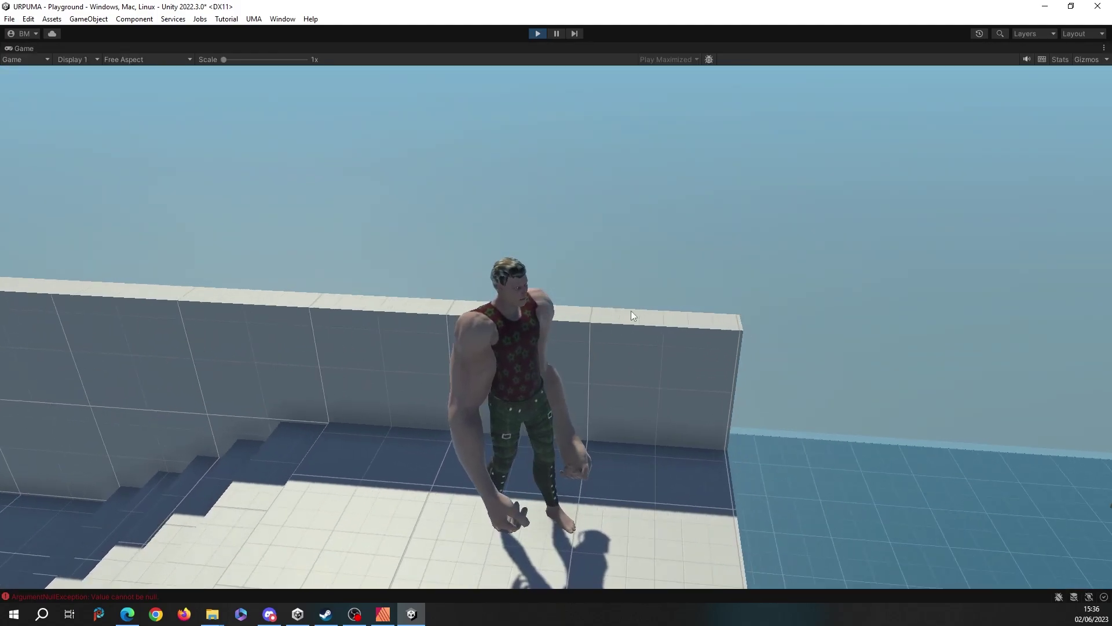
pyautogui.click(669, 311)
pyautogui.press('w')
pyautogui.press('space')
pyautogui.press('w')
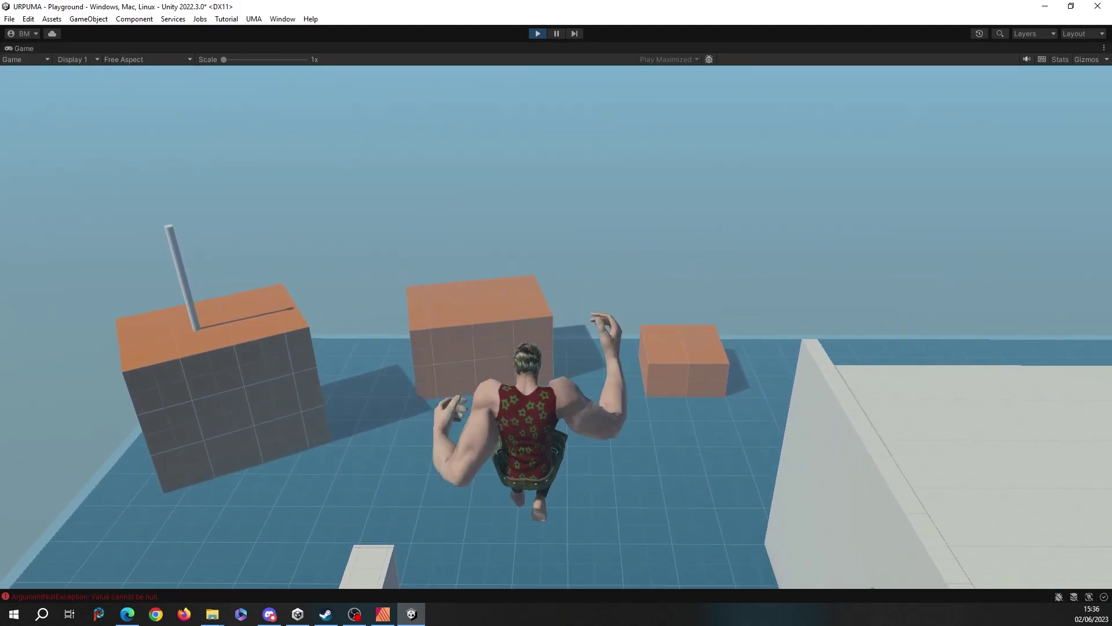
pyautogui.press('w')
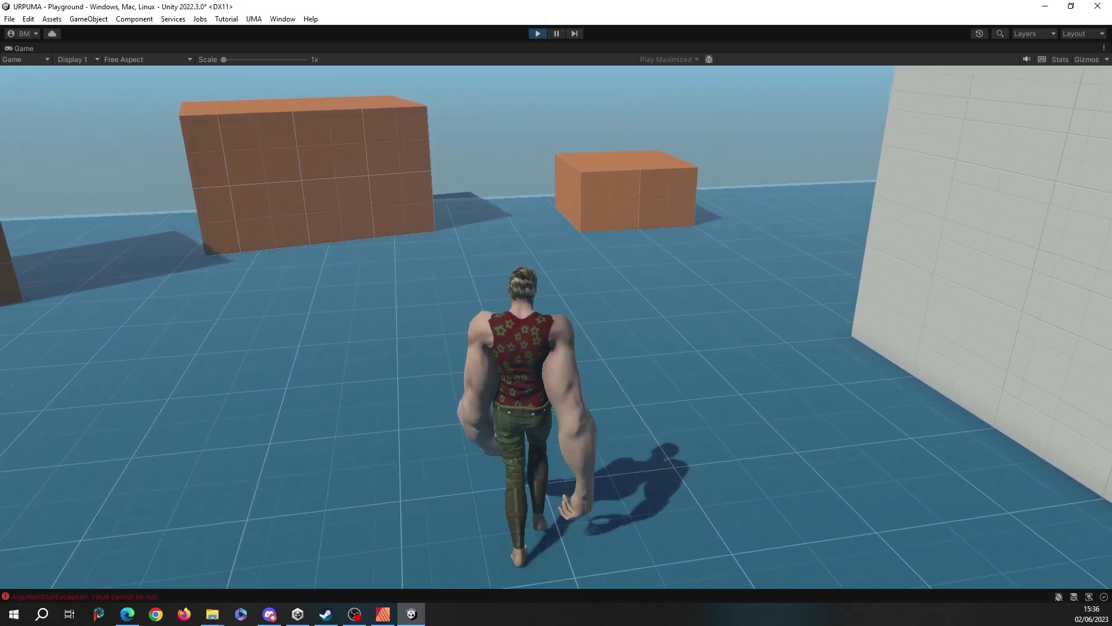
pyautogui.press('Escape')
pyautogui.press('s')
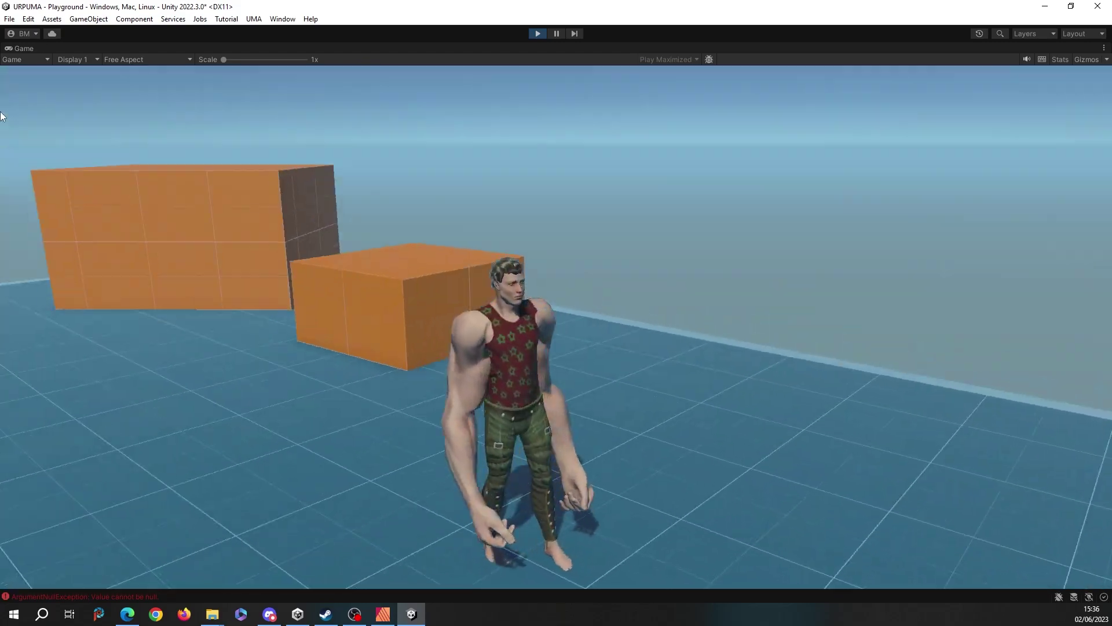
pyautogui.press('s')
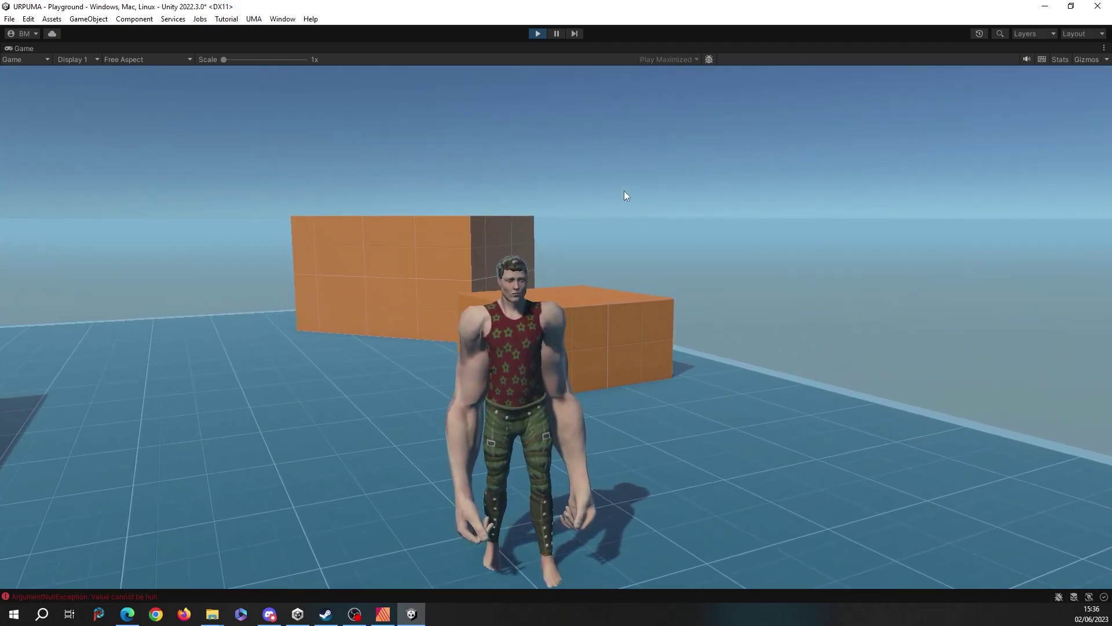
pyautogui.moveTo(624, 190); pyautogui.dragTo(833, 234, button='right')
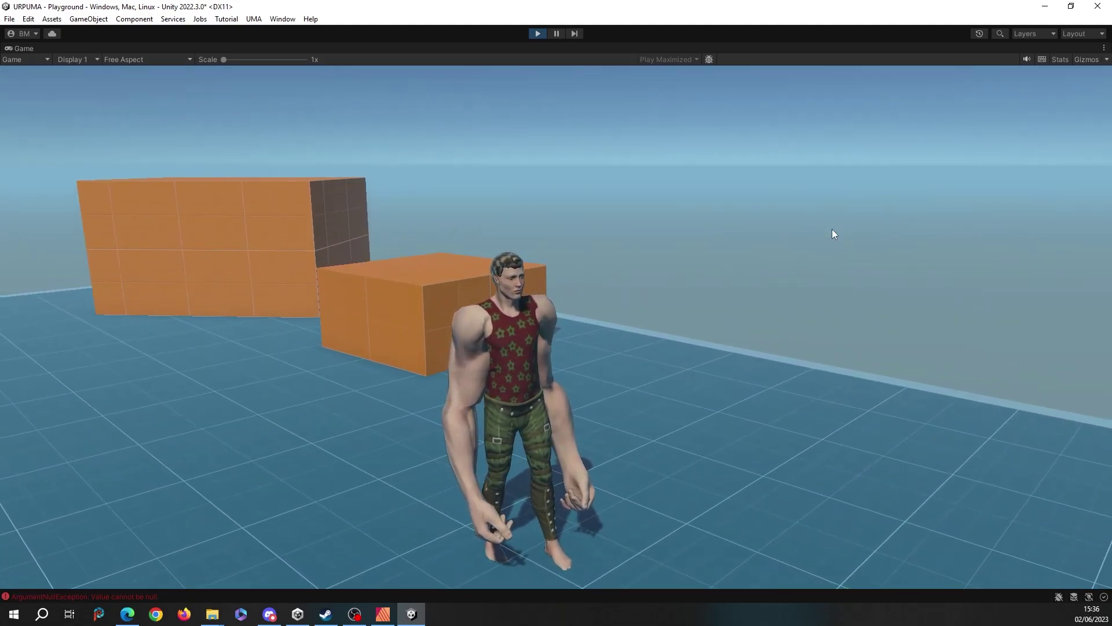